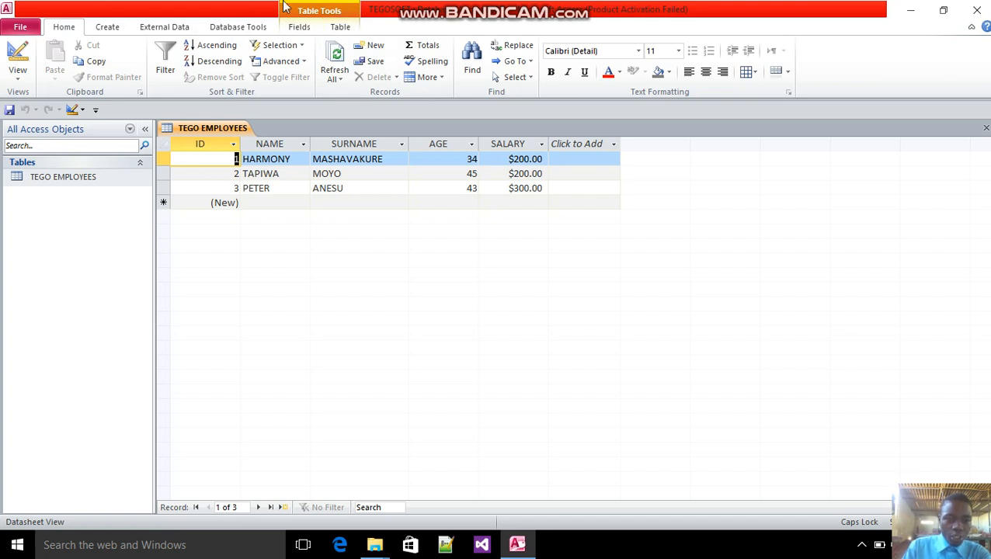
click(115, 28)
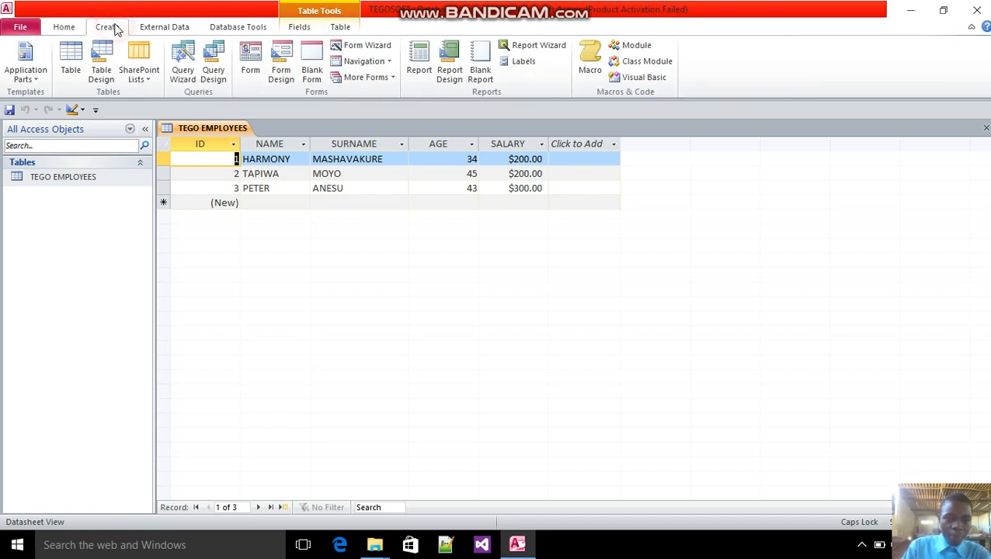
click(369, 49)
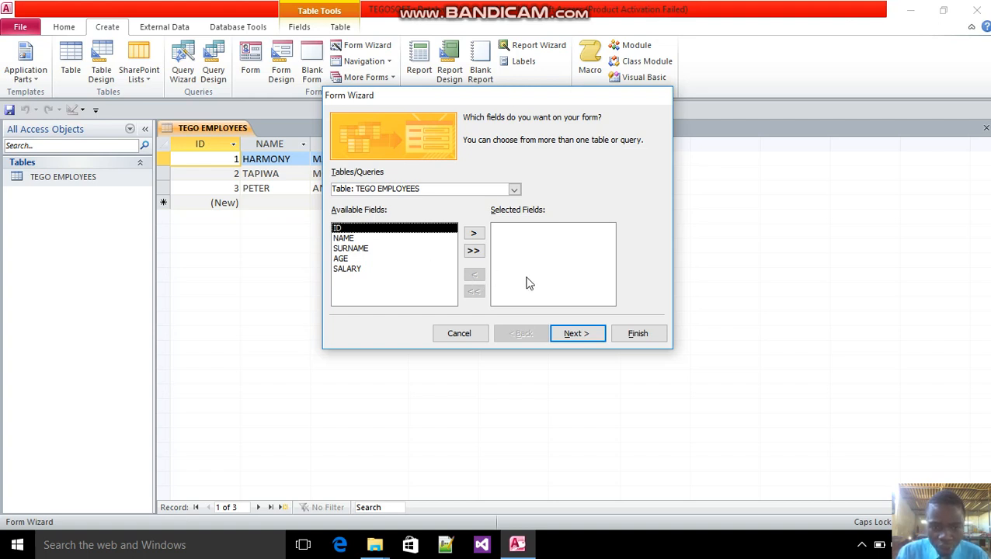
click(475, 234)
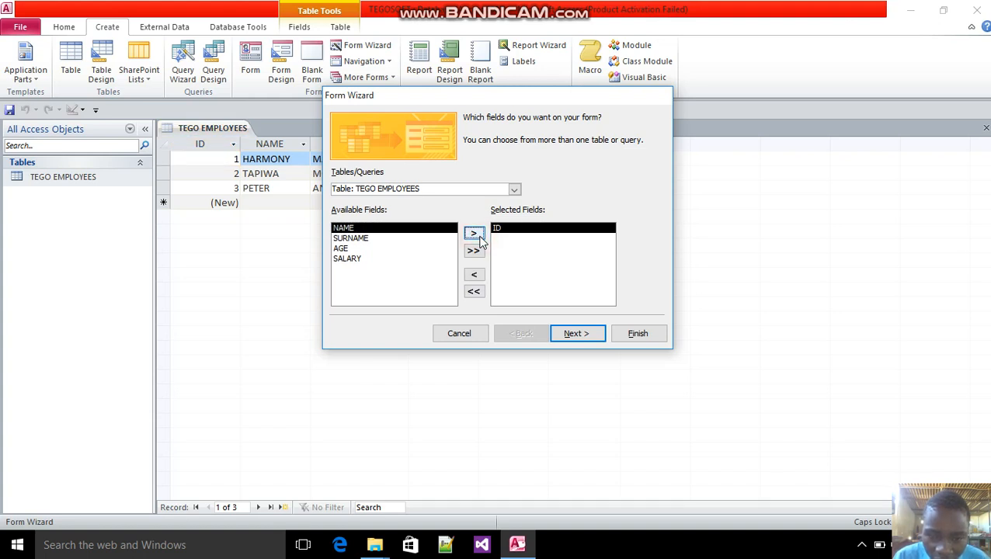
click(474, 234)
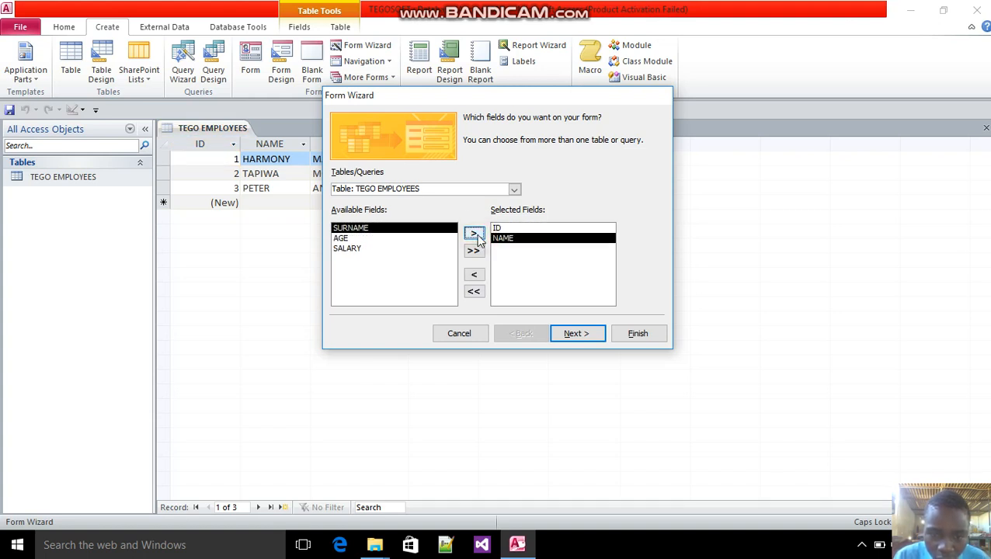
click(346, 249)
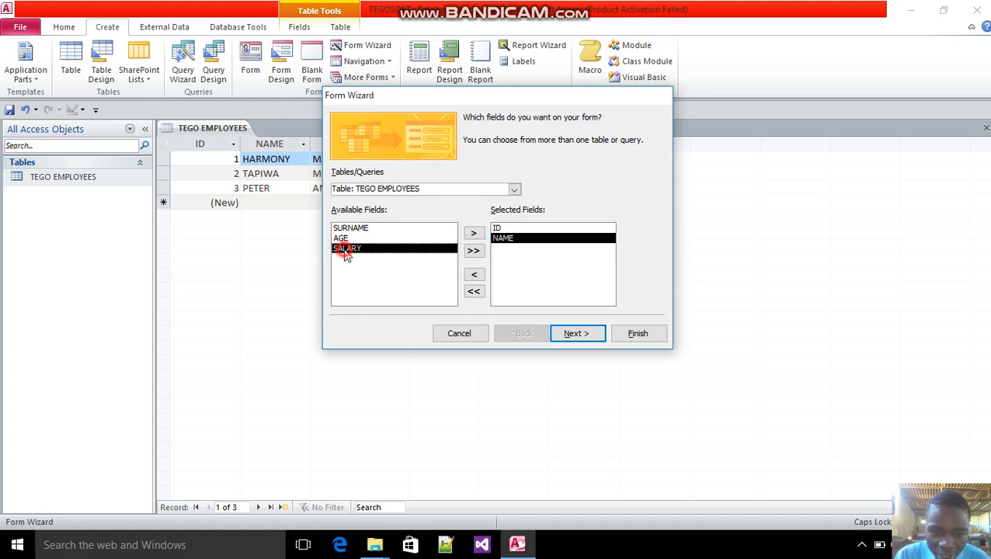
click(475, 233)
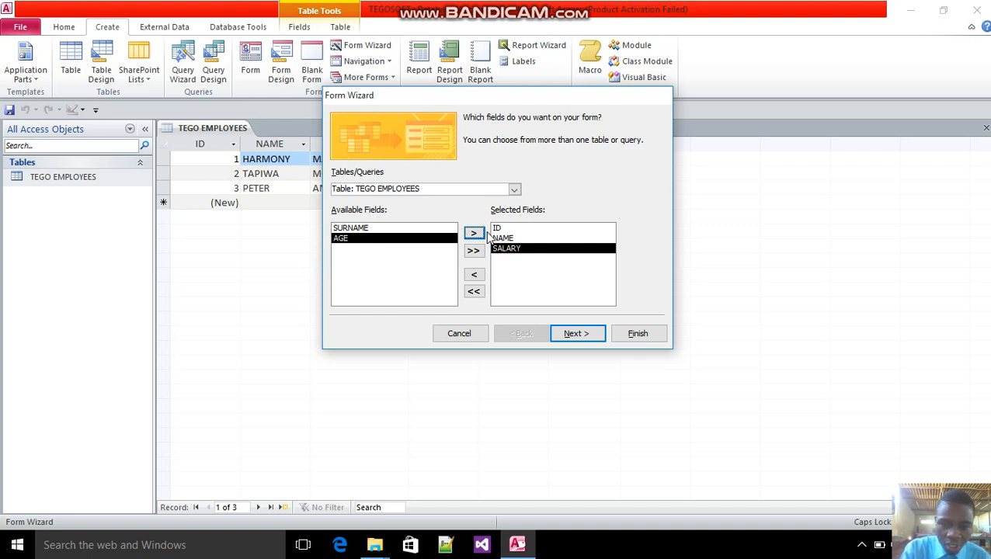
click(446, 334)
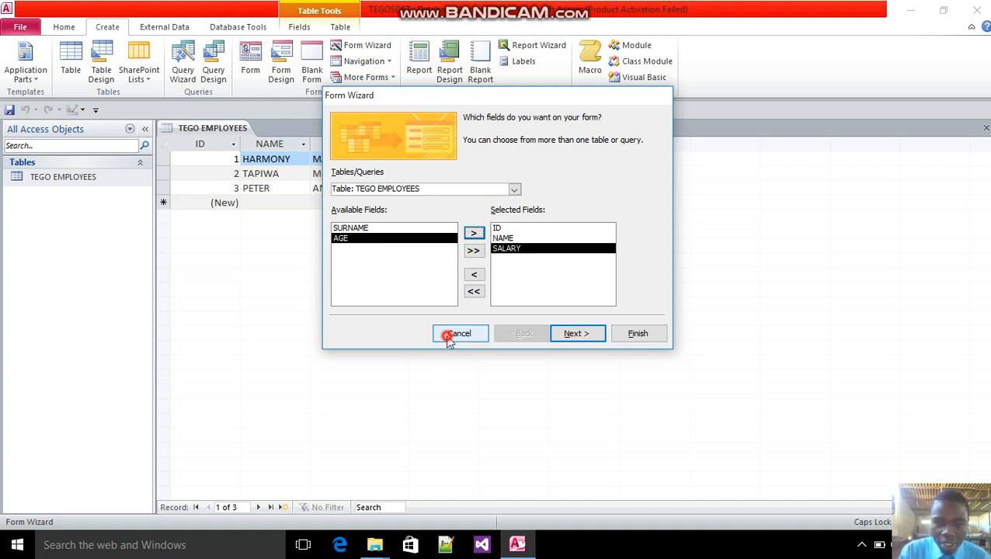
Start a Form Wizard form with all fields of the TEGO EMPLOYEES table and accept the Columnar layout
click(356, 45)
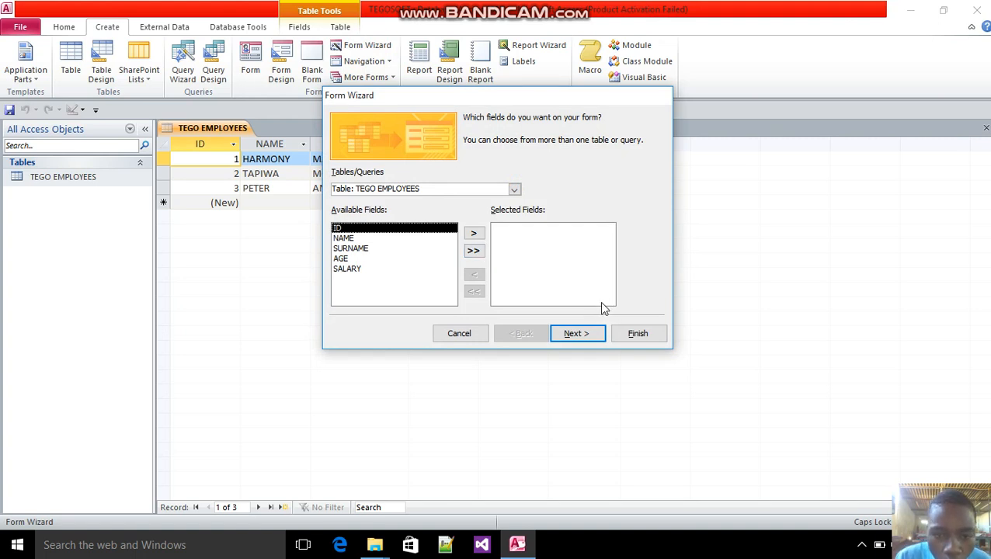
click(473, 252)
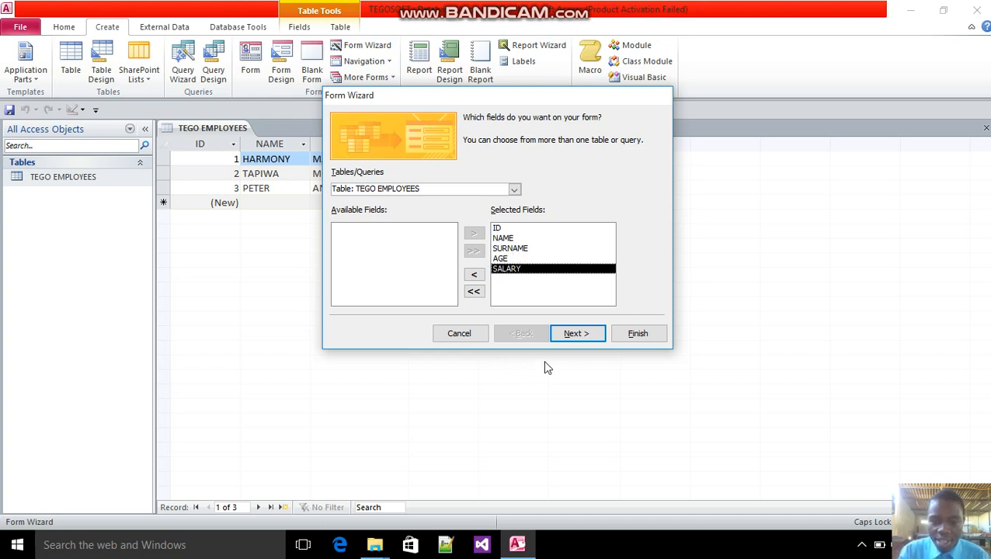
click(572, 336)
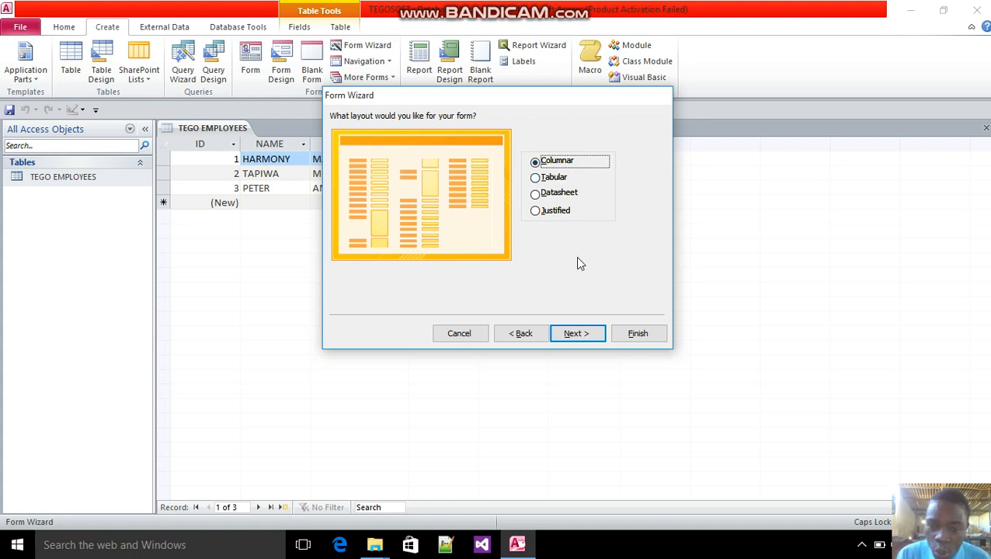
click(578, 335)
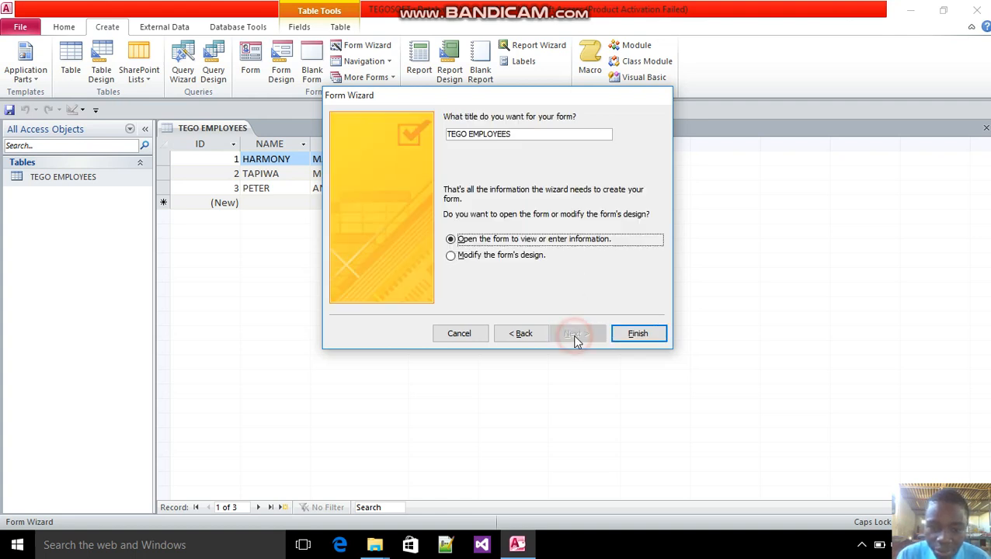
Title the form TEGO EMPLOYEES 1 and finish the wizard with the option to modify the form's design
click(541, 134)
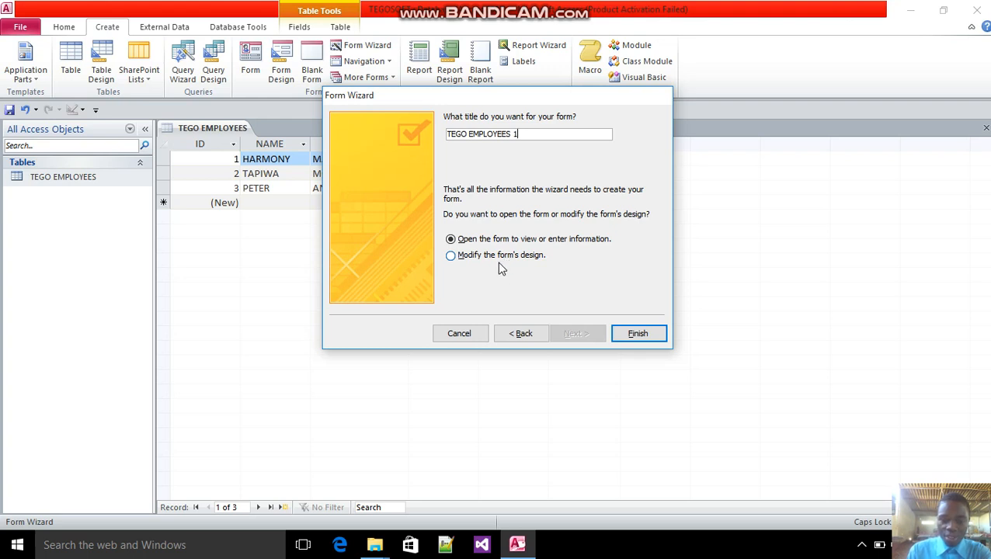
click(458, 260)
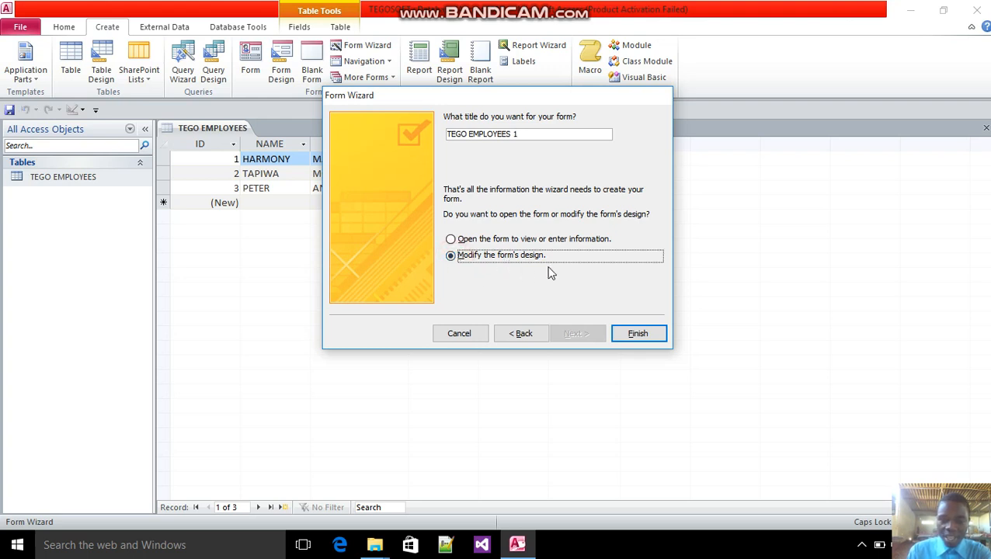
click(630, 335)
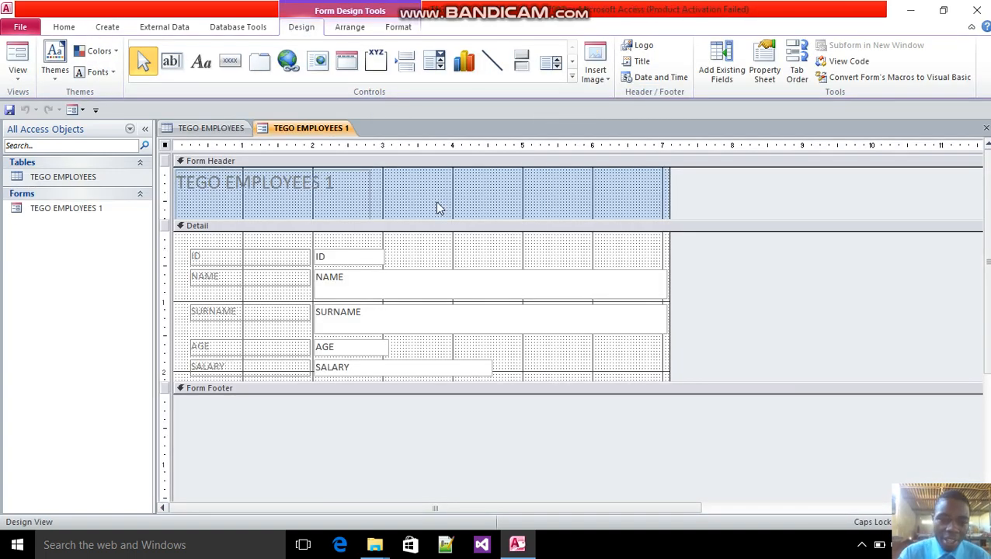
Make the TEGO EMPLOYEES 1 title in the form header red and bold
click(314, 199)
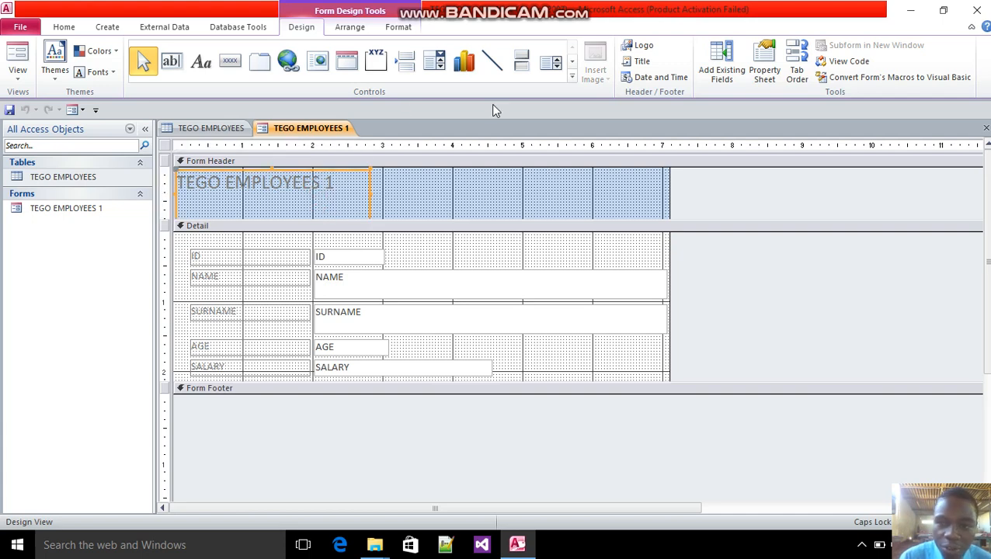
click(66, 27)
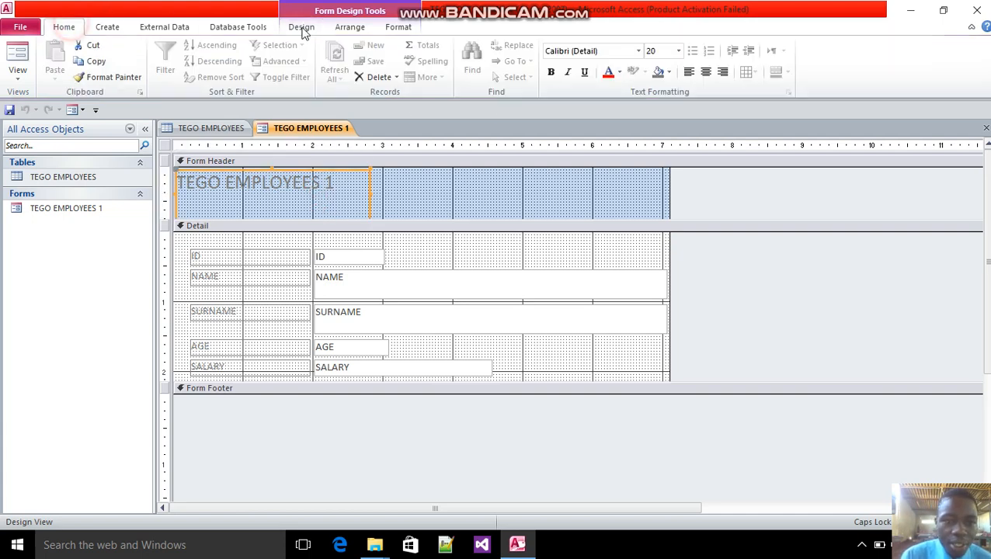
click(620, 72)
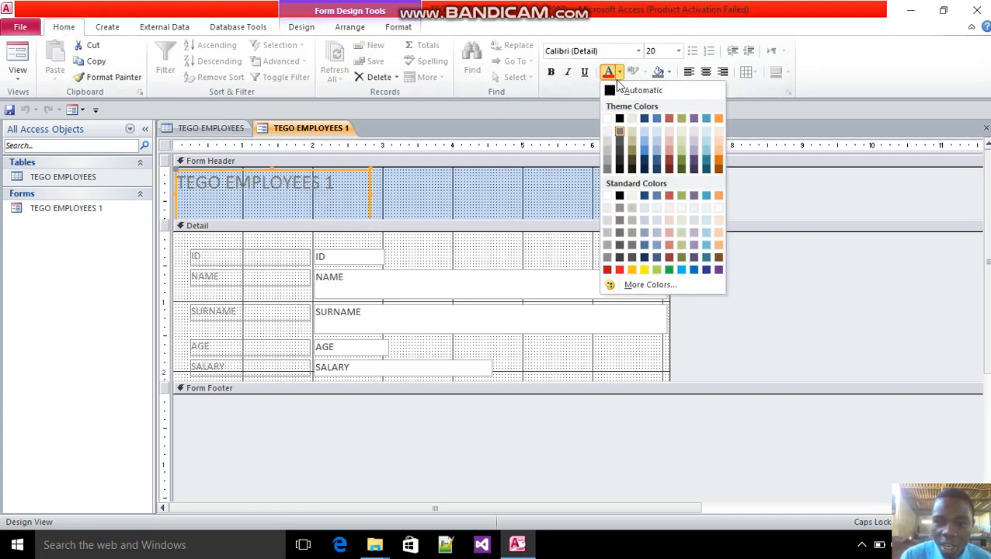
click(619, 270)
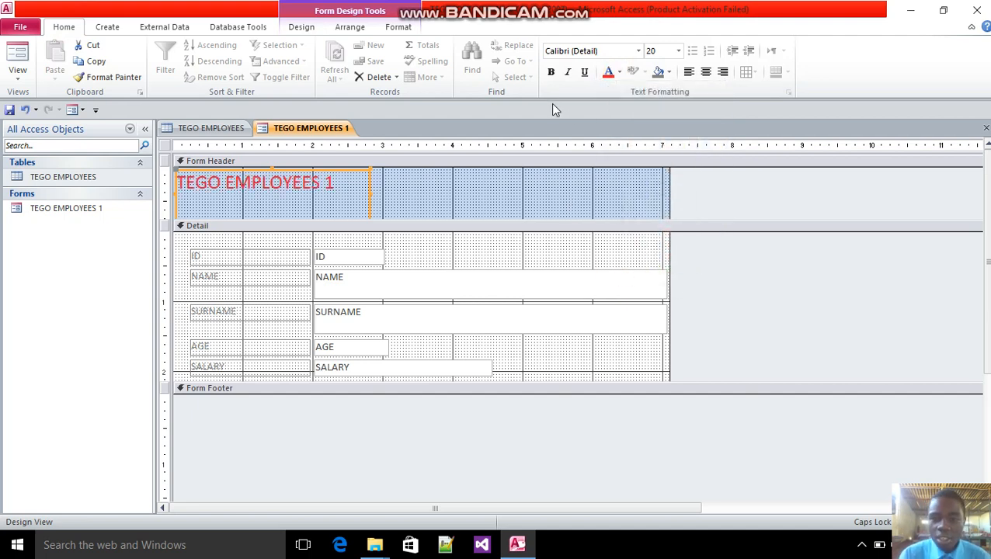
click(550, 72)
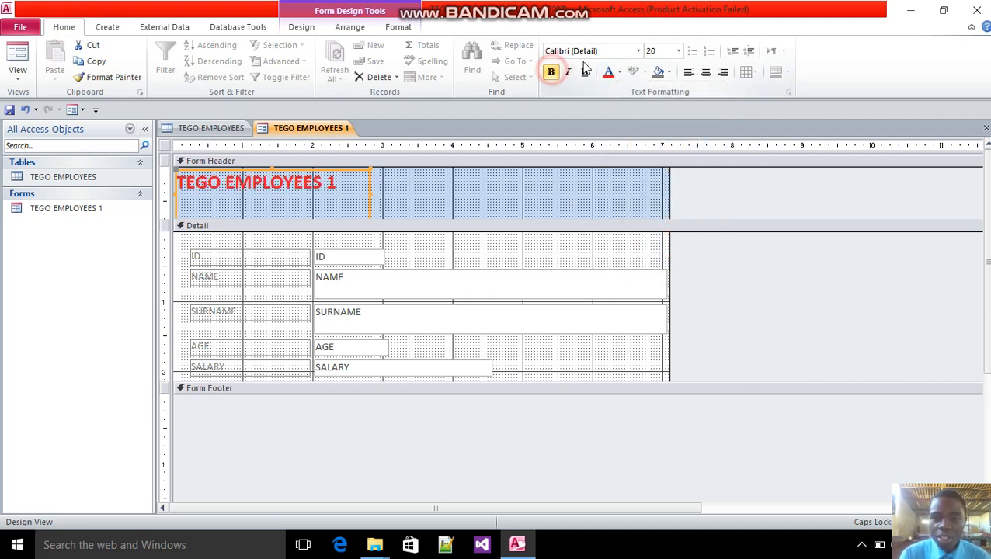
Set the form header title's font to Agency FB at size 28
click(638, 51)
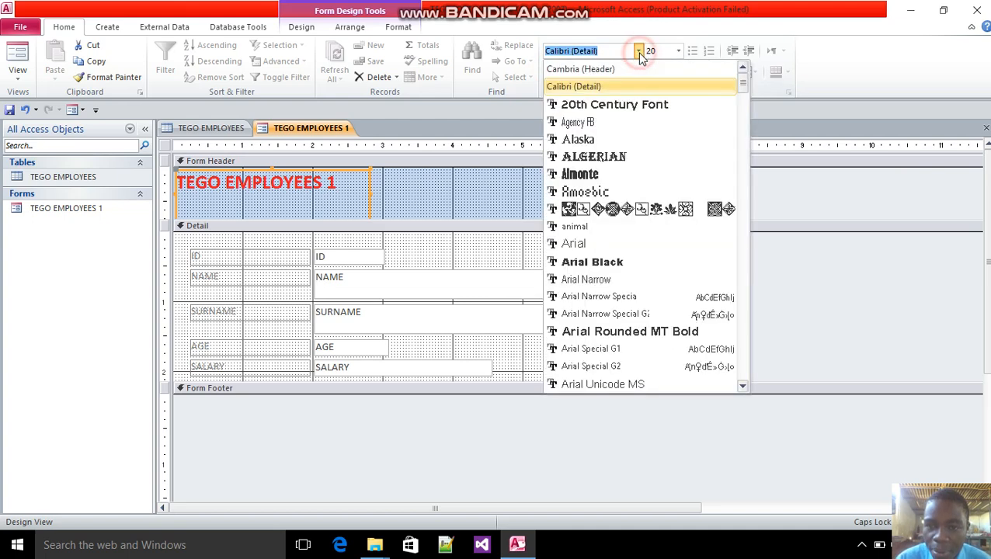
click(650, 122)
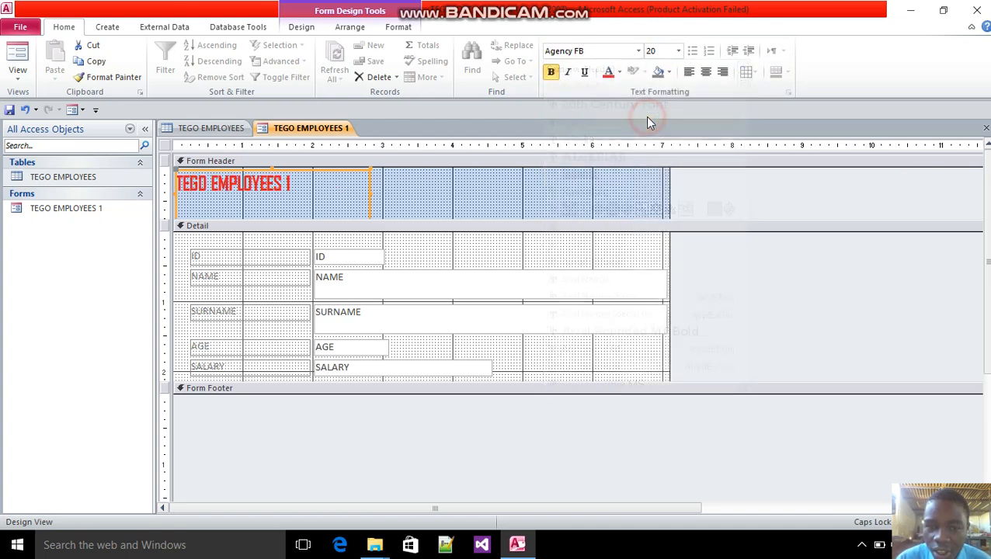
click(678, 51)
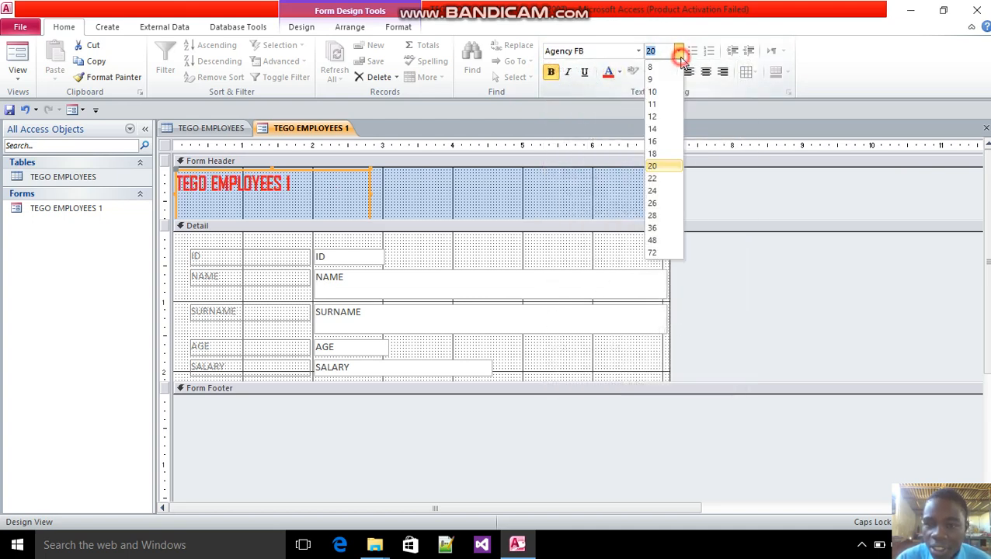
click(652, 215)
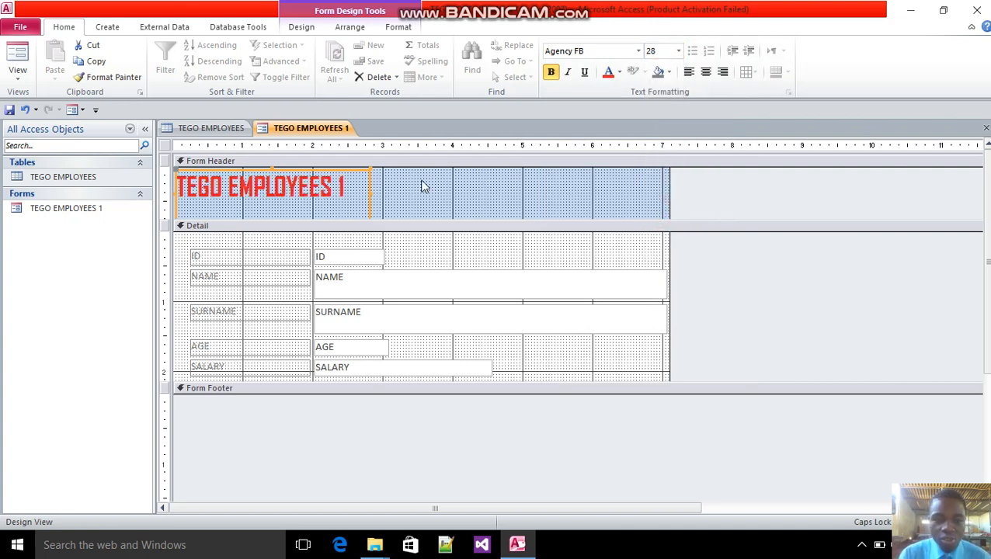
Set the font of all ID, NAME, SURNAME, AGE and SALARY labels and text boxes in the Detail section to Times New Roman
click(228, 258)
shift+click(336, 253)
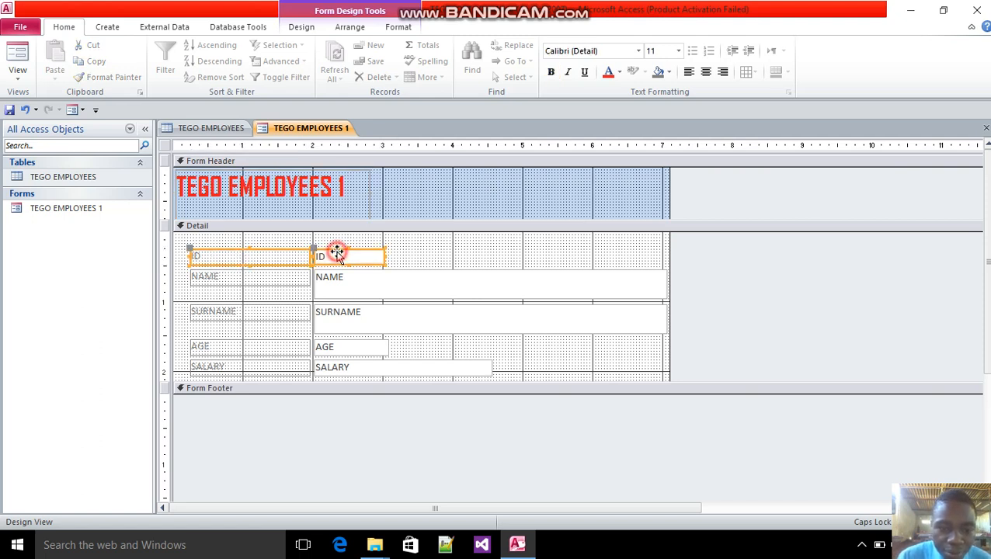
shift+click(252, 279)
shift+click(316, 289)
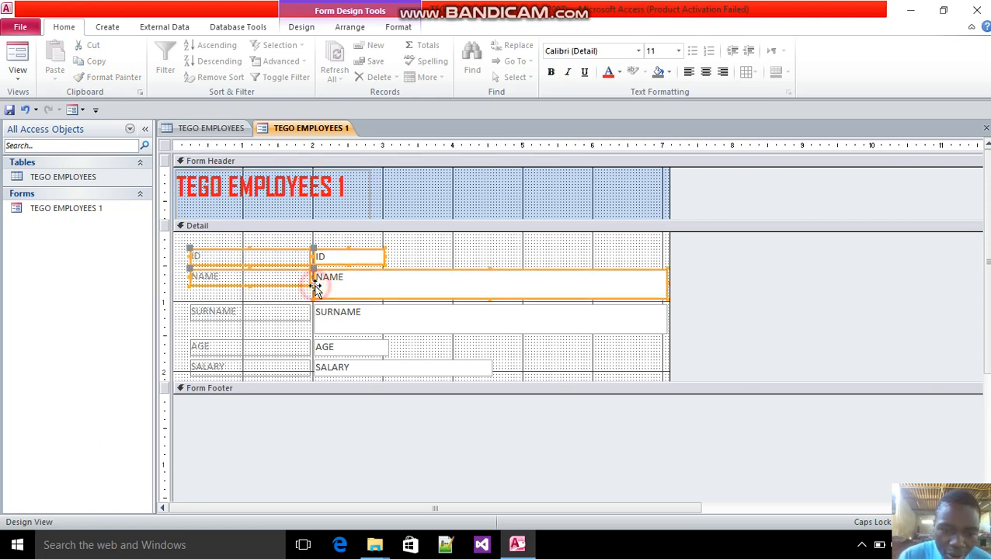
shift+click(206, 318)
shift+click(338, 323)
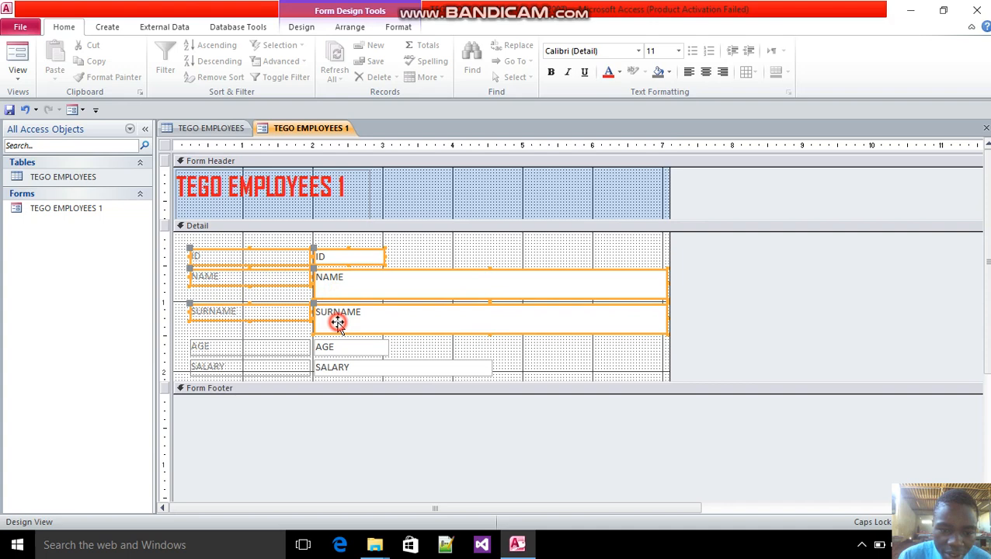
shift+click(247, 351)
shift+click(357, 350)
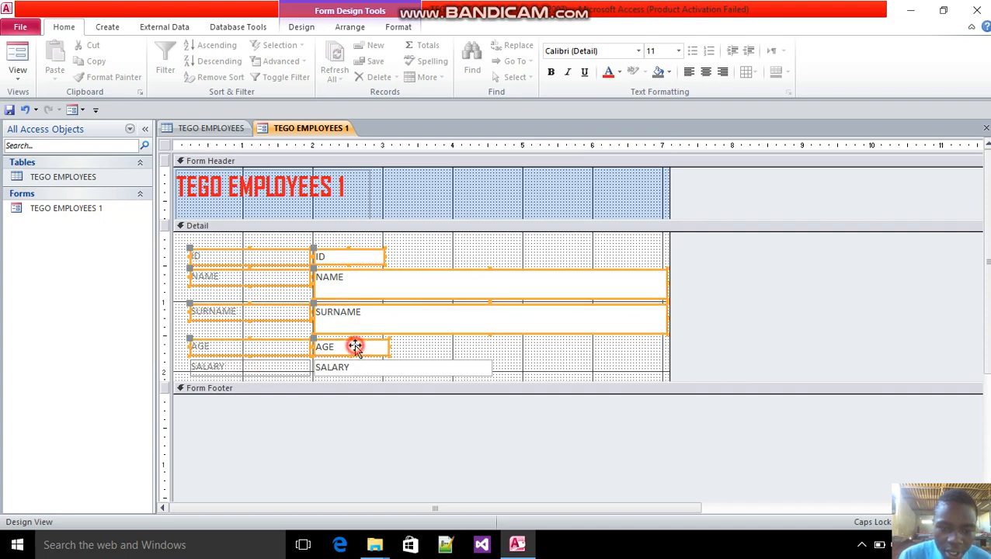
shift+click(272, 364)
shift+click(362, 371)
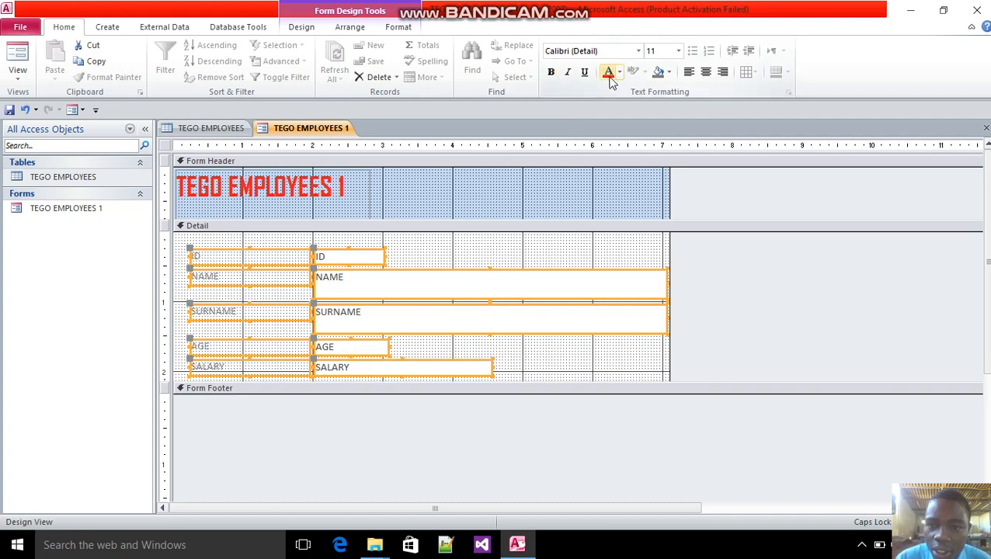
click(637, 51)
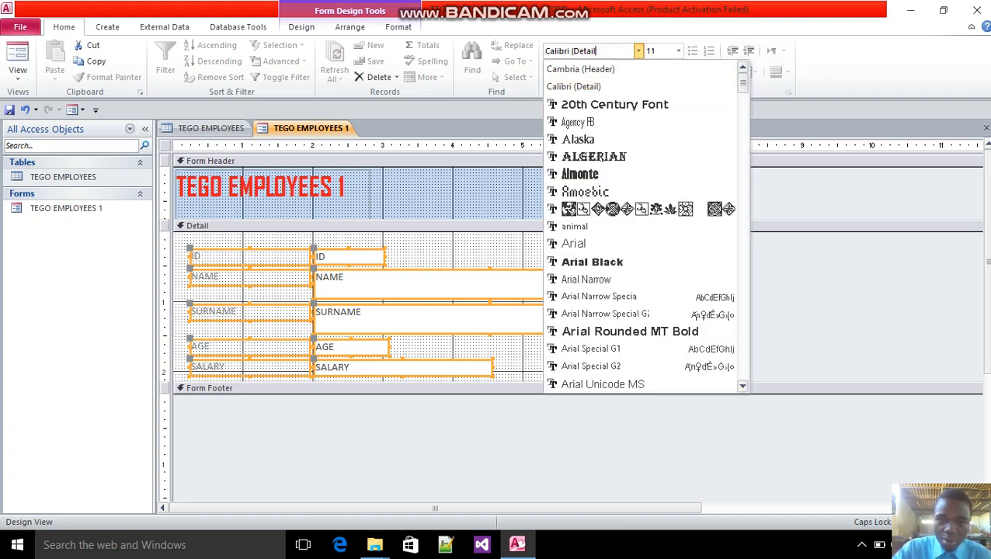
text(Cali)
text(Ti)
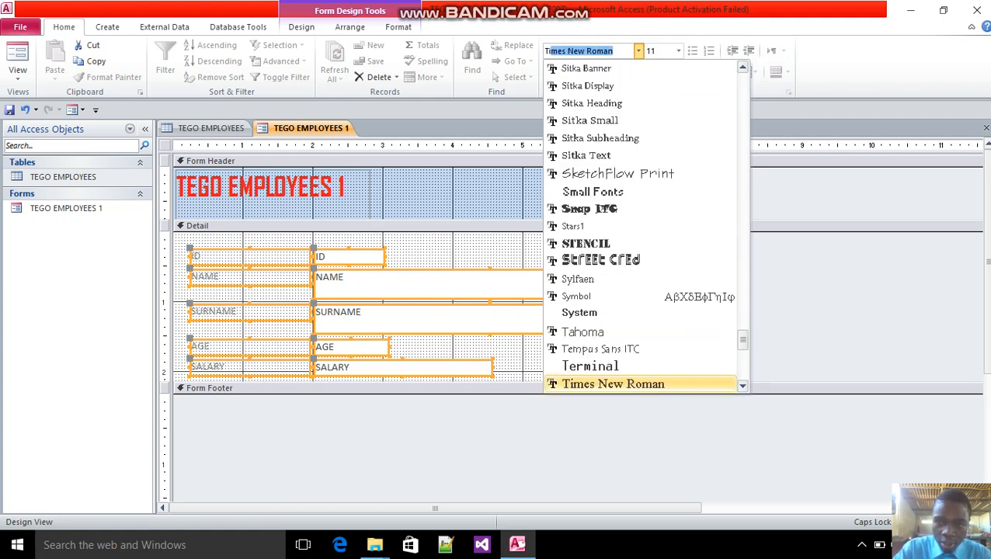
key(BackSpace)
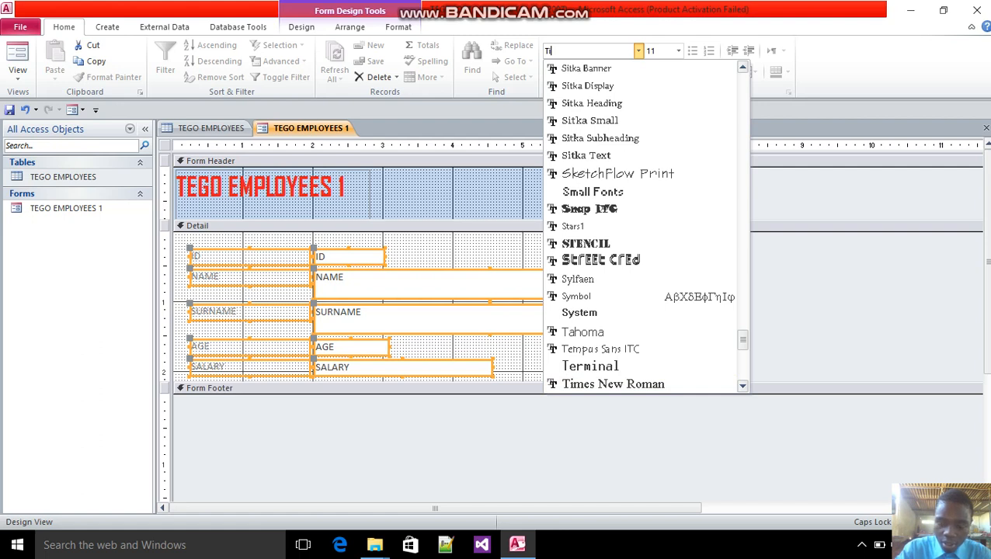
text(m)
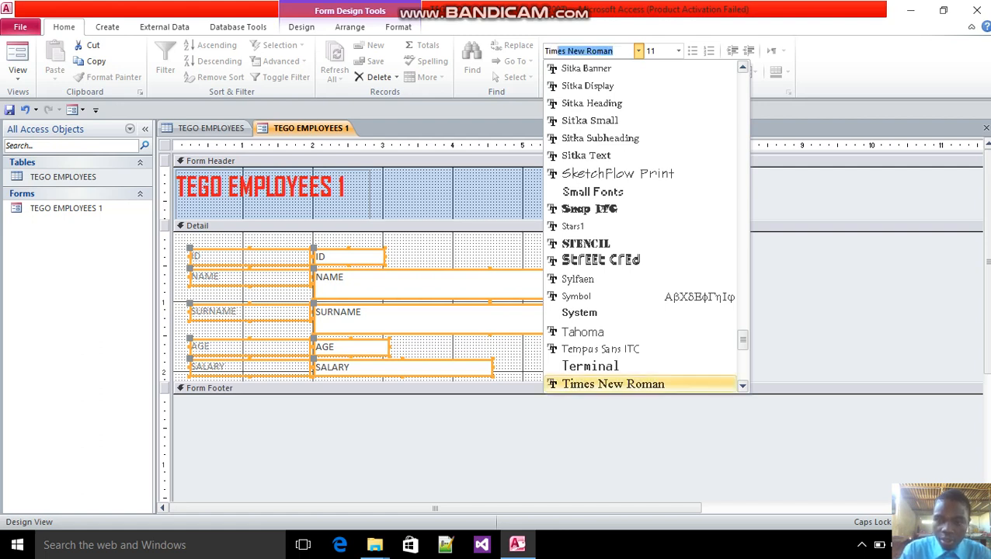
key(BackSpace)
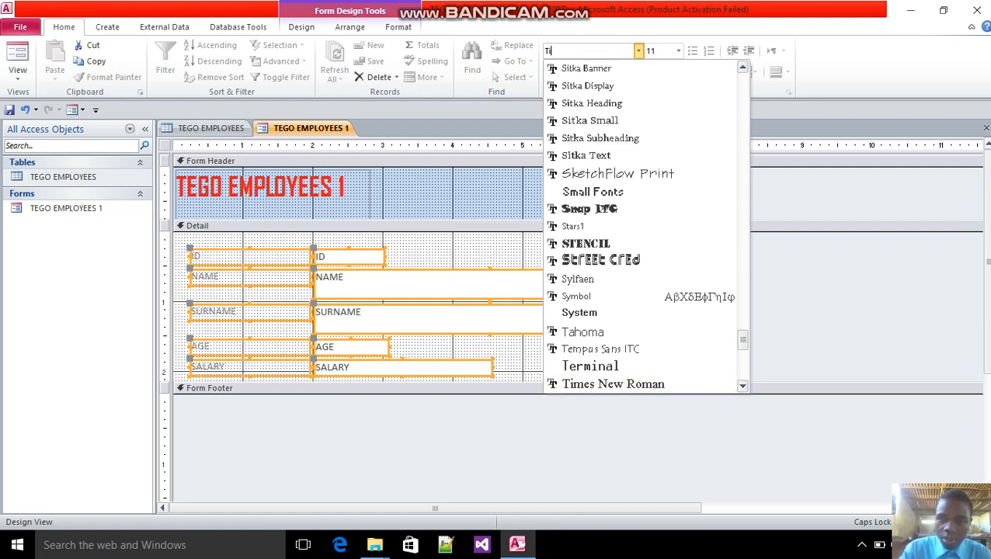
text(mes New Roman)
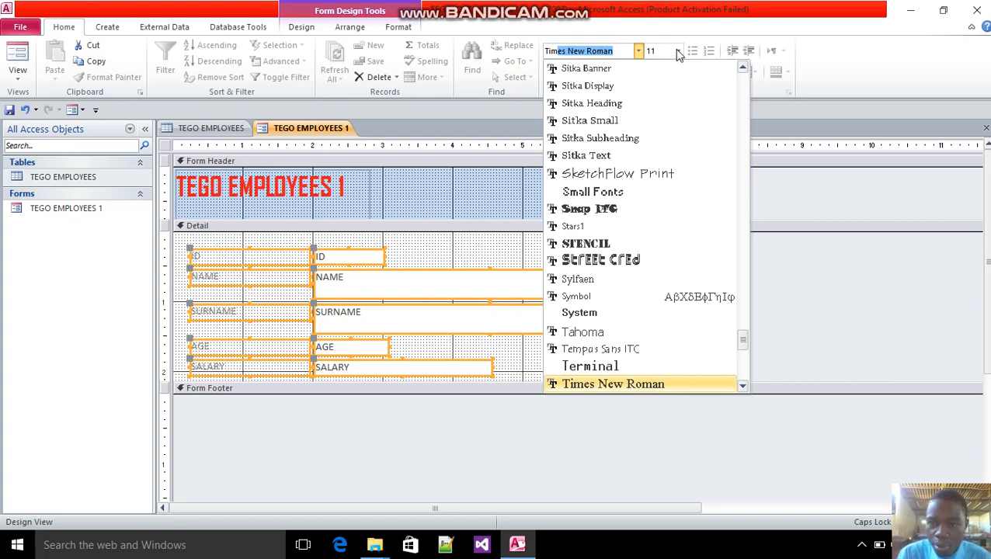
Set the font size of all Detail section labels and text boxes to 16 and open the TEGO EMPLOYEES 1 form in Form View
click(679, 50)
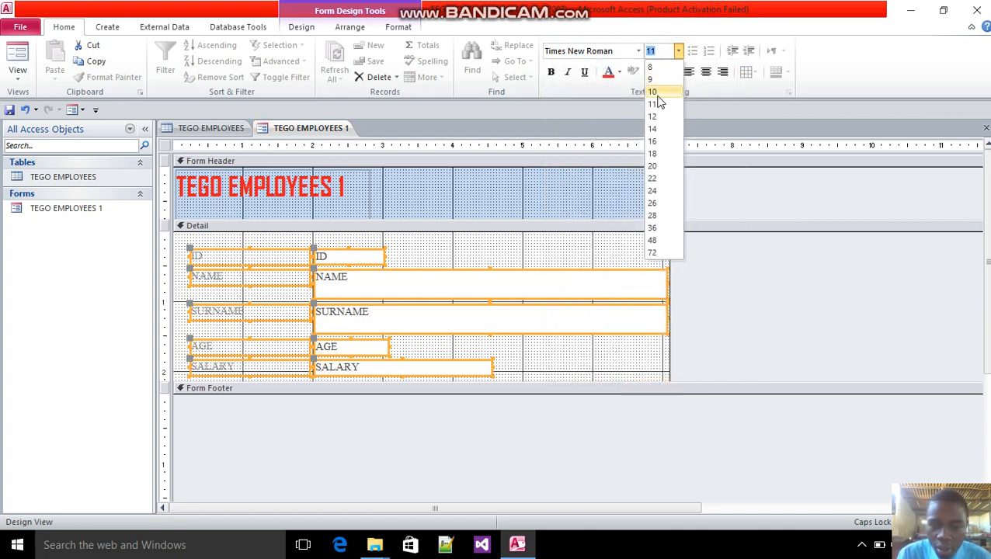
click(654, 142)
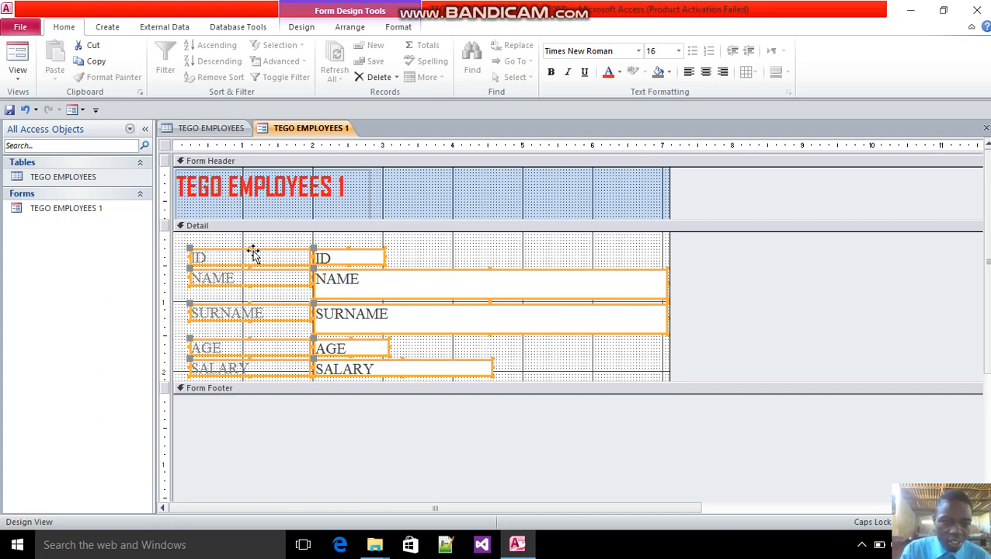
double_click(68, 210)
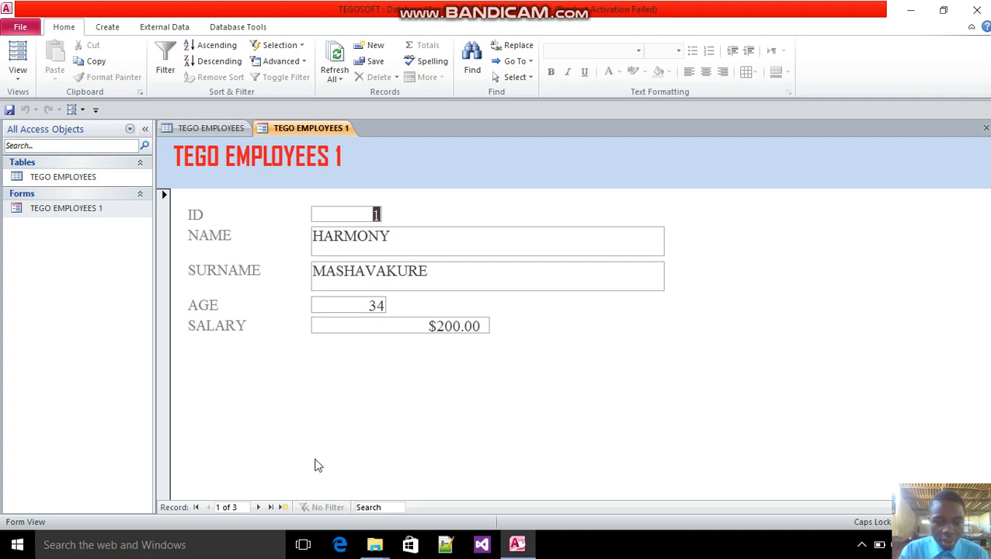
Browse forward through the employee records to the last one and return to the first record
click(257, 507)
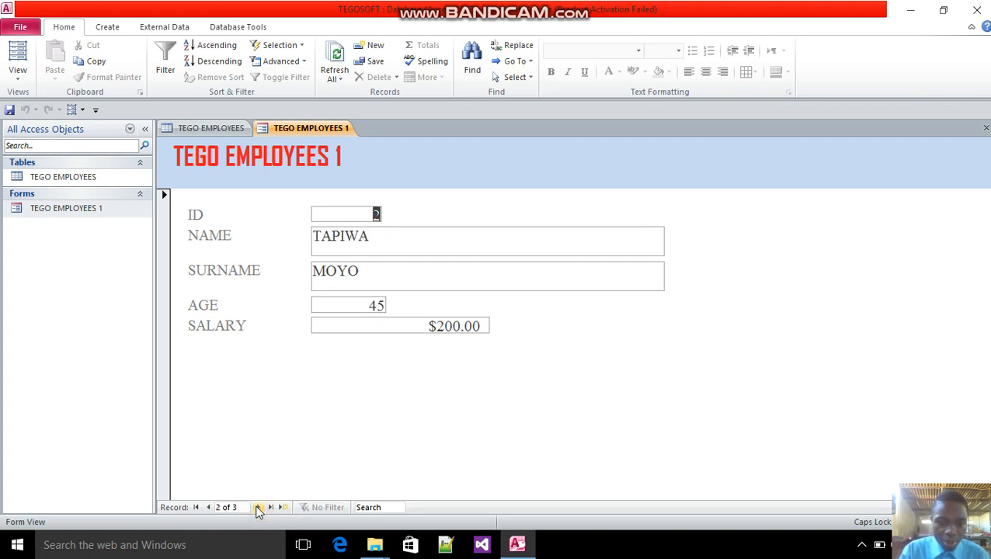
click(259, 507)
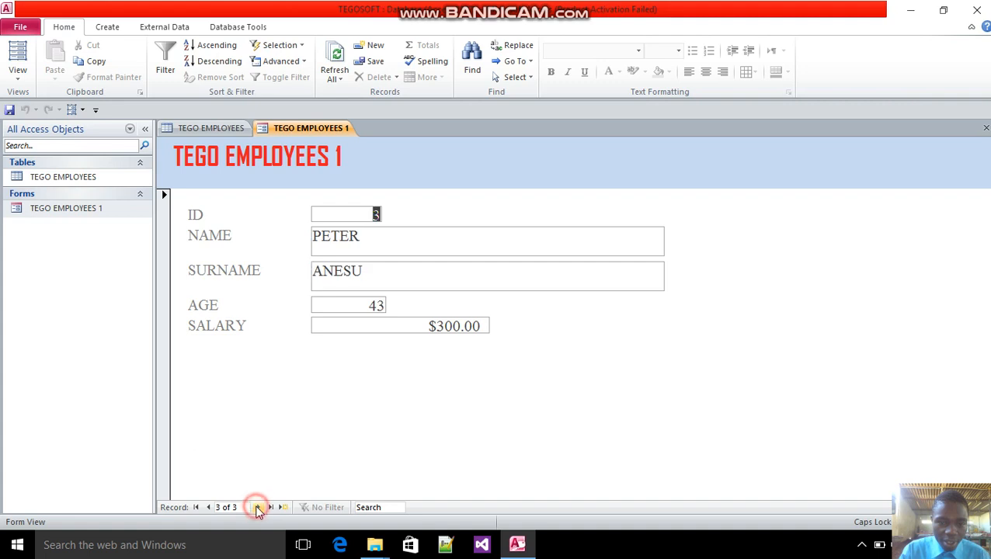
double_click(208, 507)
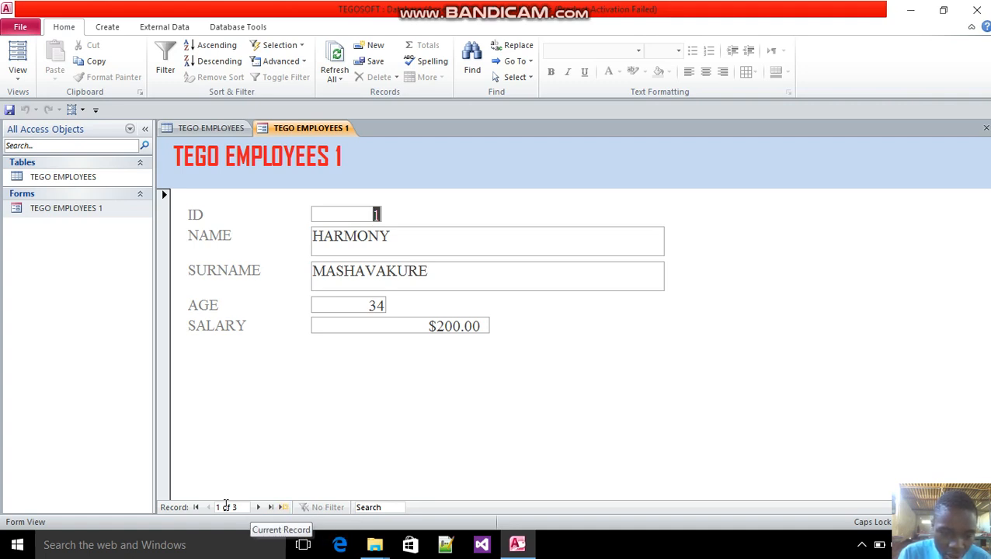
Add a new record with only the employee's first name and sort the form's records by SURNAME from Z to A
click(282, 507)
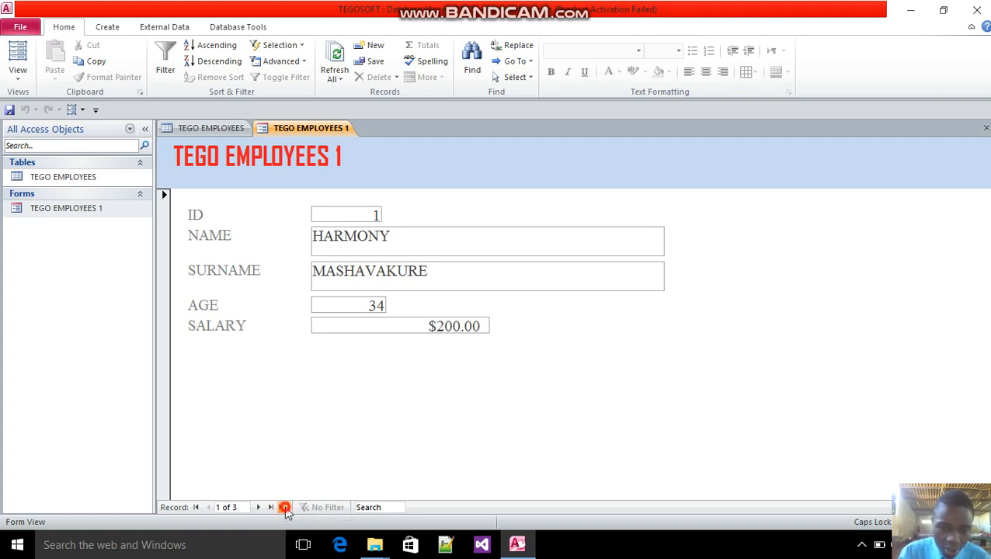
click(335, 236)
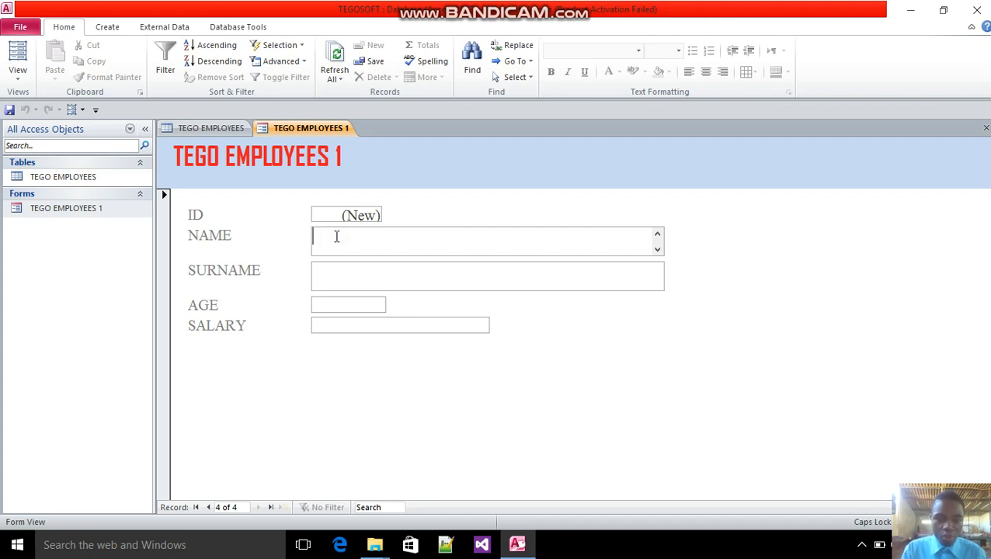
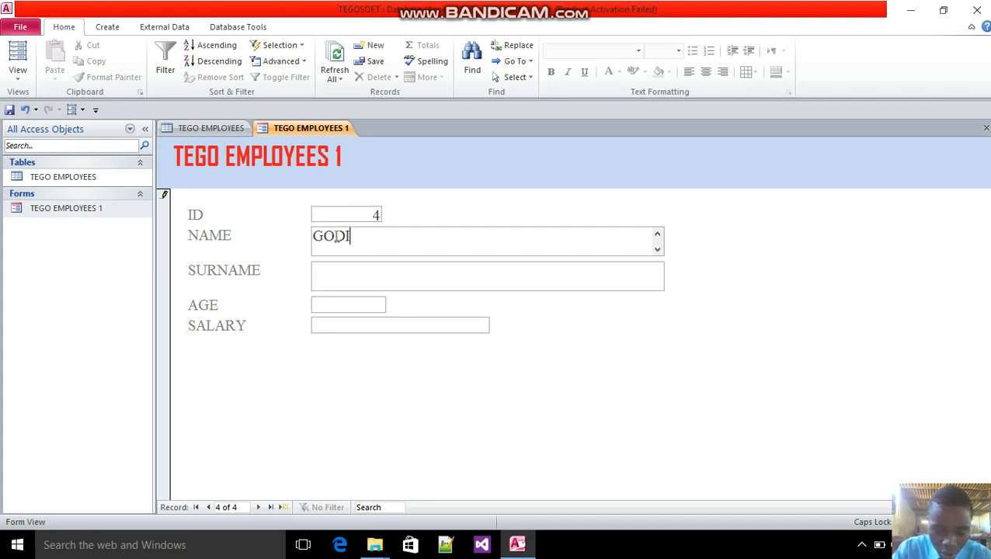
right_click(330, 269)
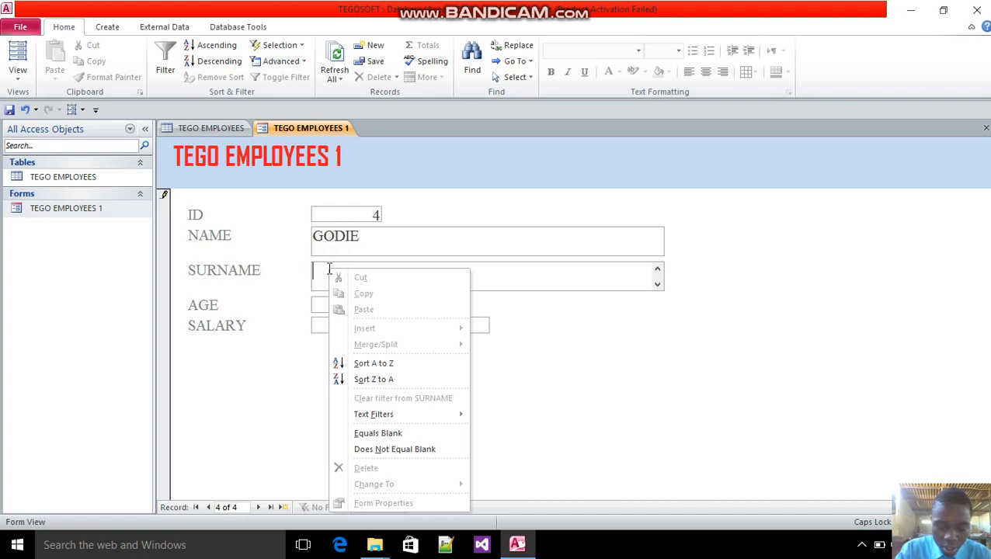
click(374, 380)
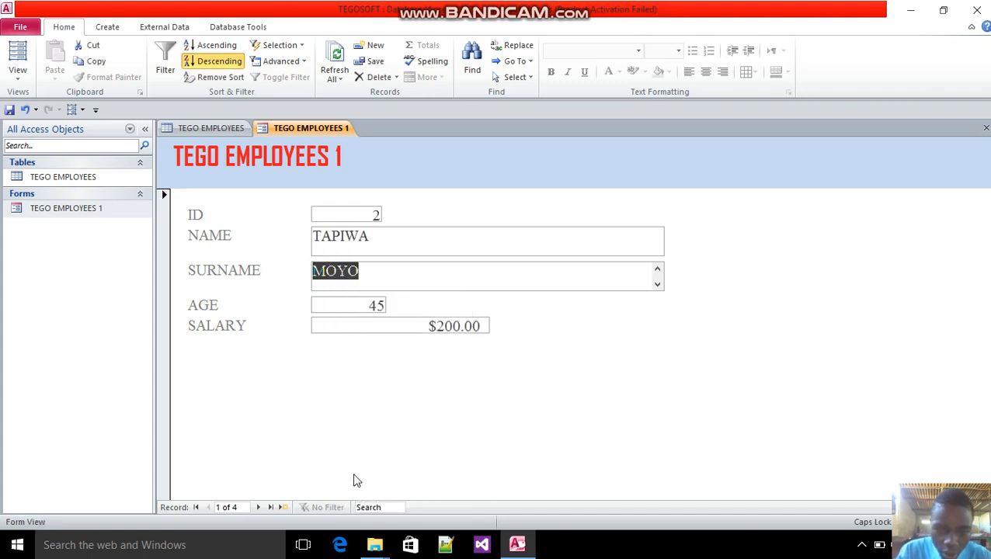
Start another new record in the form and enter the employee's first name and surname
click(283, 507)
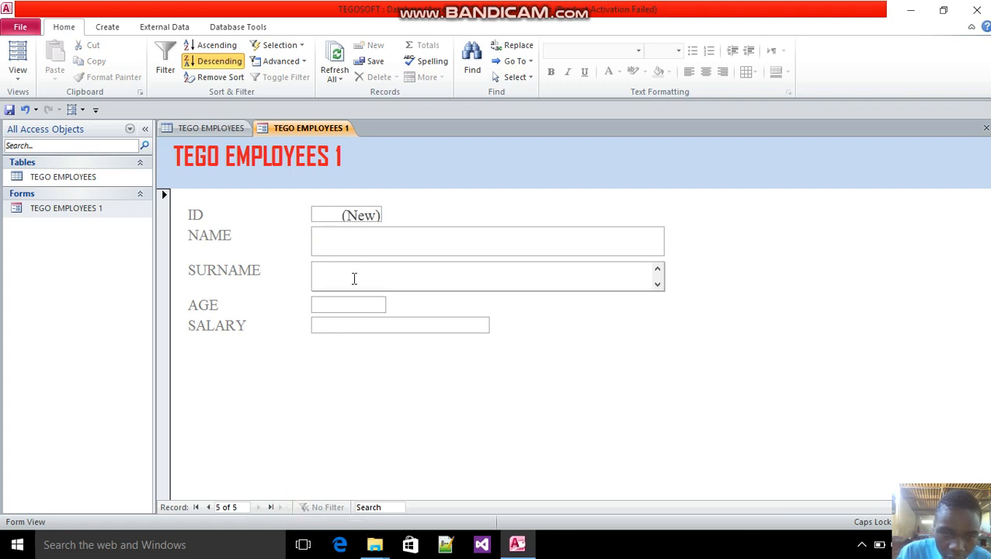
click(334, 242)
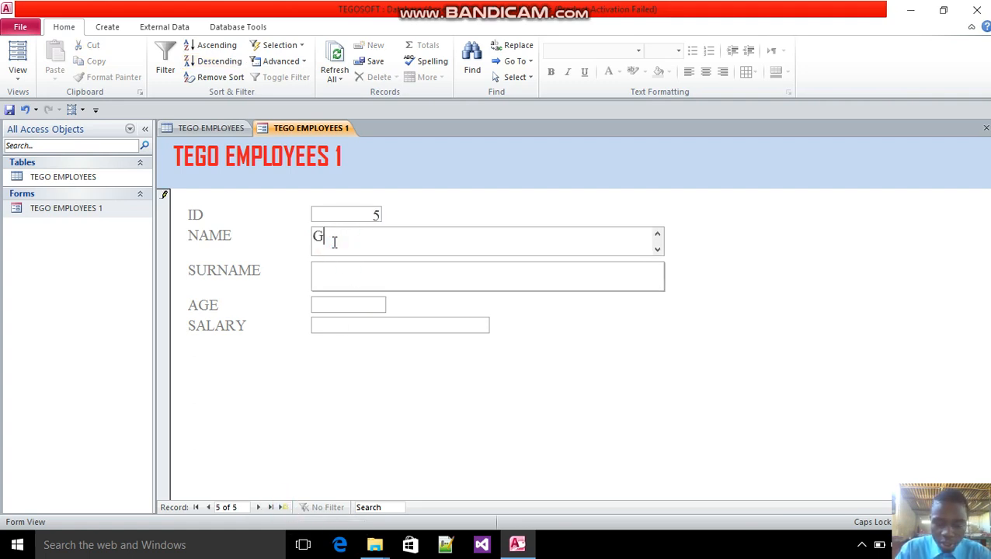
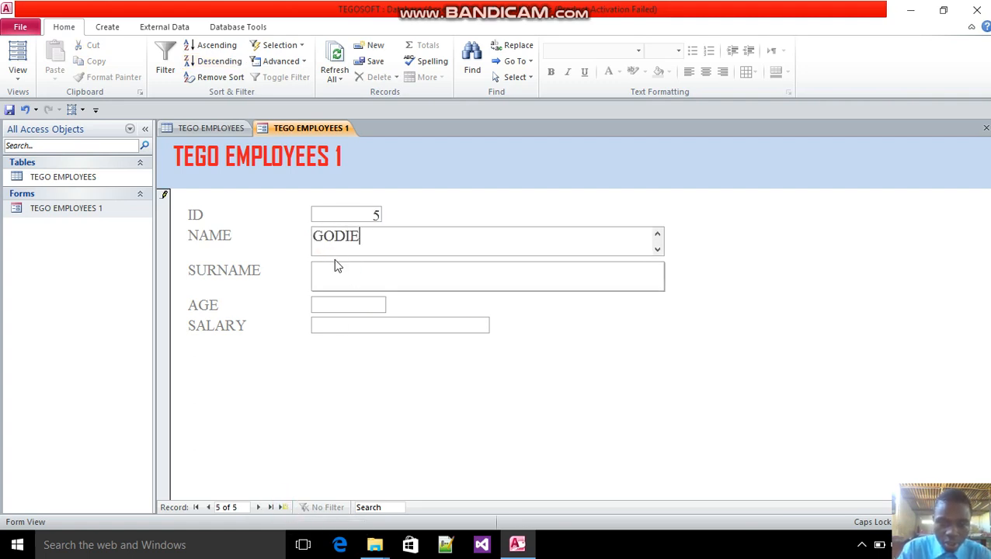
click(335, 265)
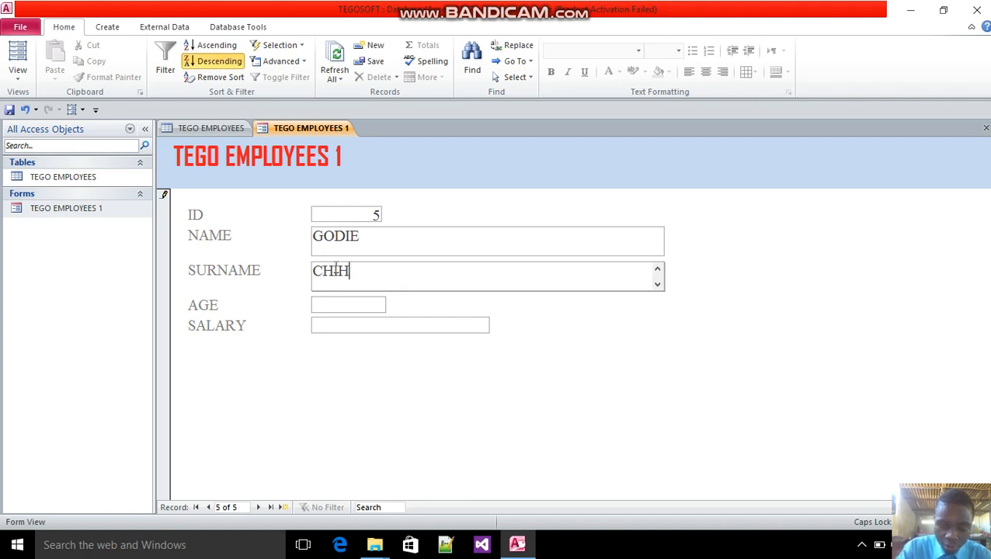
Complete the new employee's record with an AGE of 67 and a SALARY of 4000
click(334, 303)
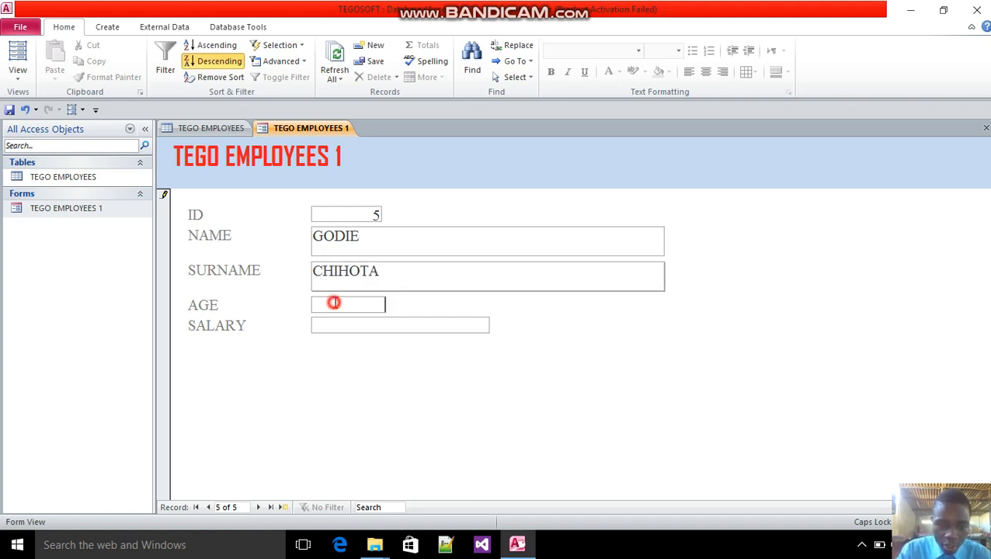
text(67)
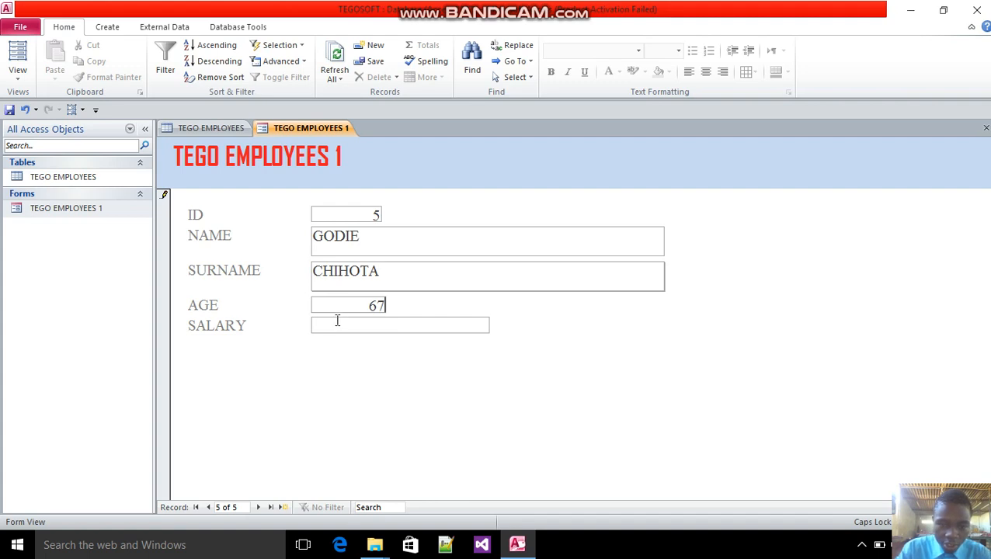
click(337, 321)
text(4)
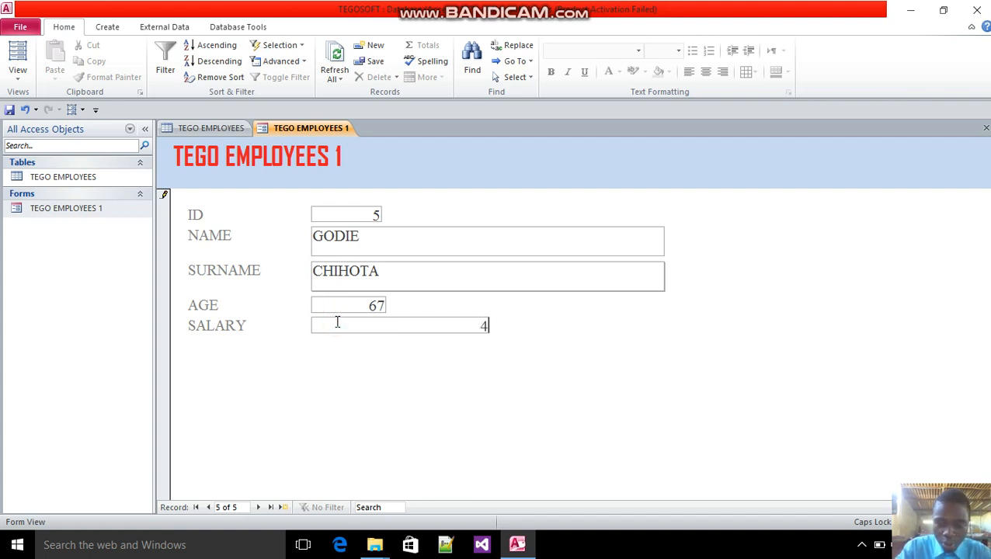
text(000)
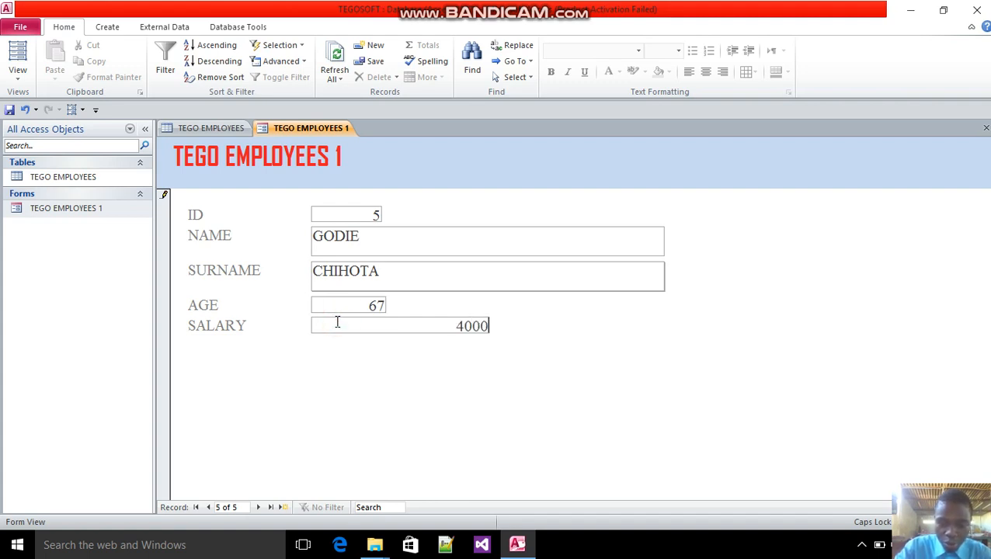
Begin one more blank record and fill in the NAME and SURNAME fields for the next employee
click(282, 510)
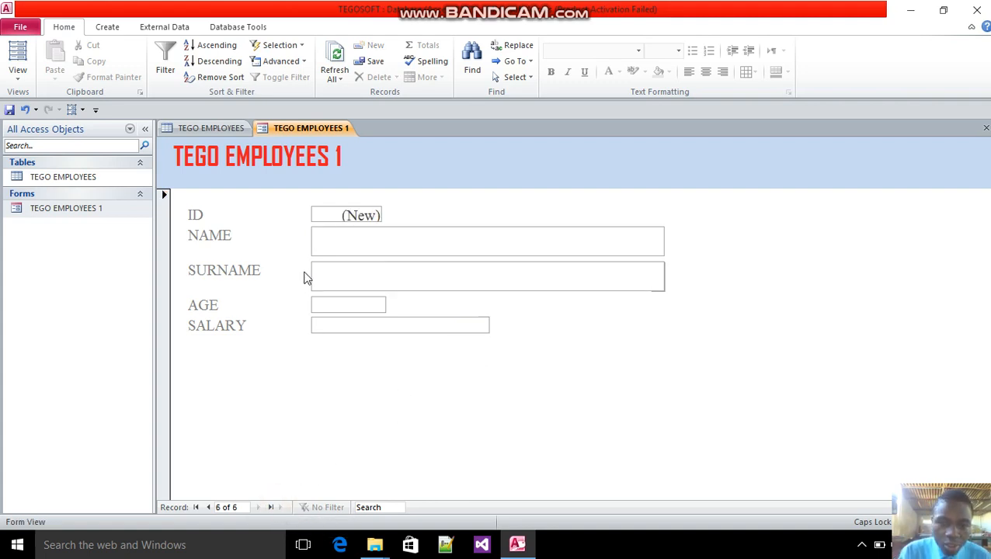
click(329, 235)
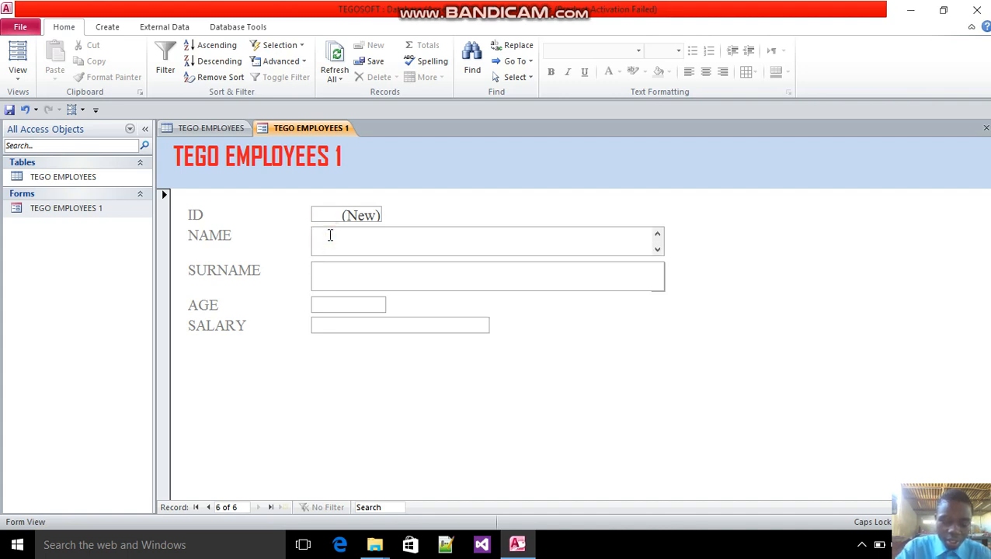
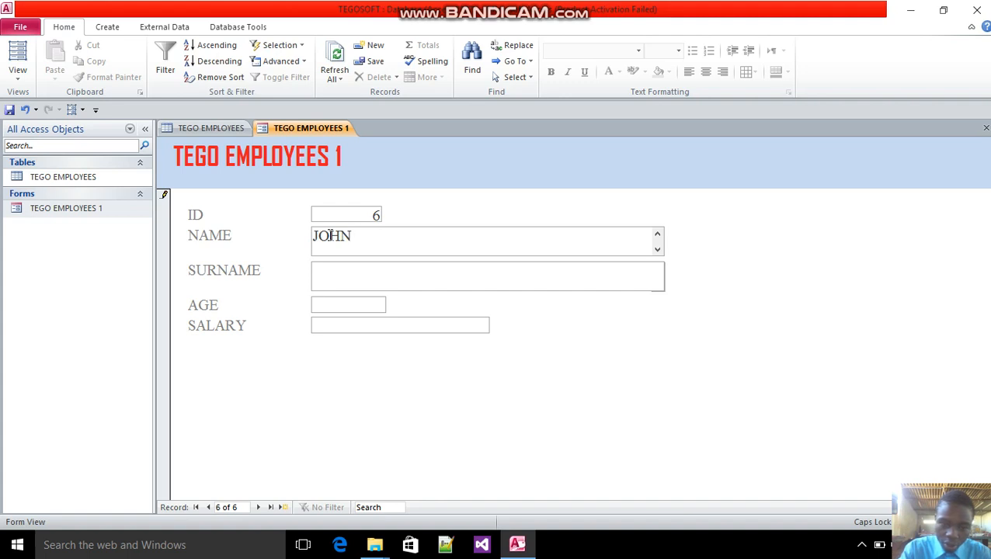
click(334, 275)
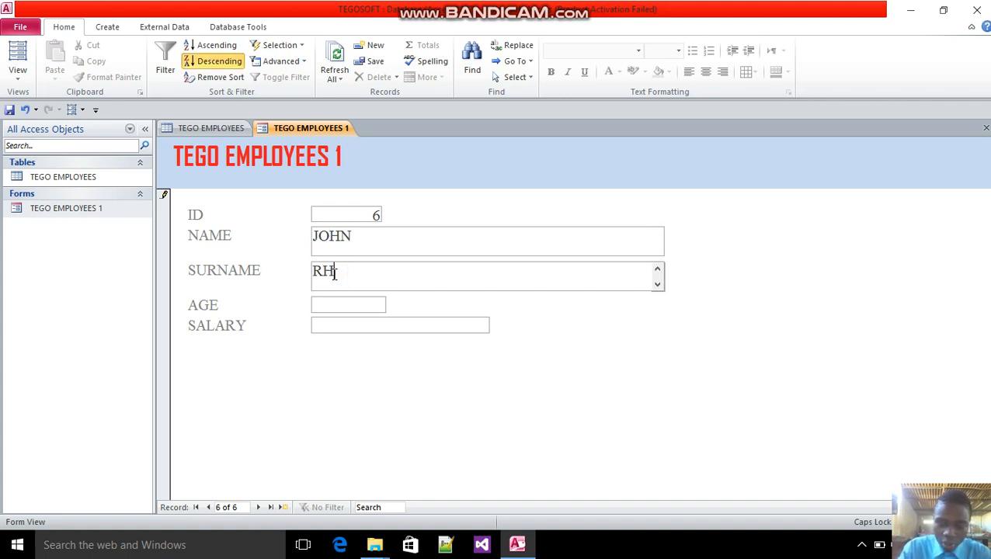
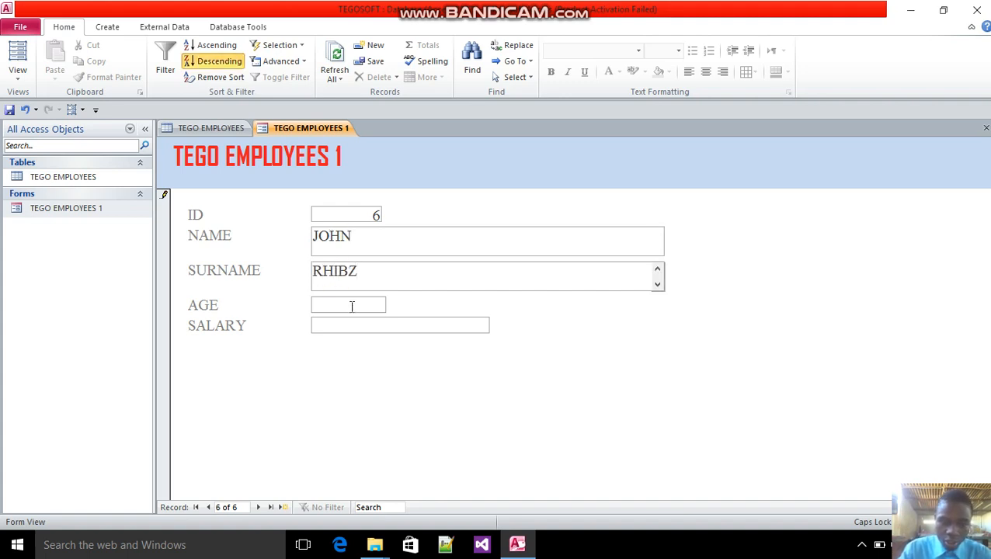
Enter an AGE of 65 and a SALARY of 400 for this employee and save the record
click(331, 306)
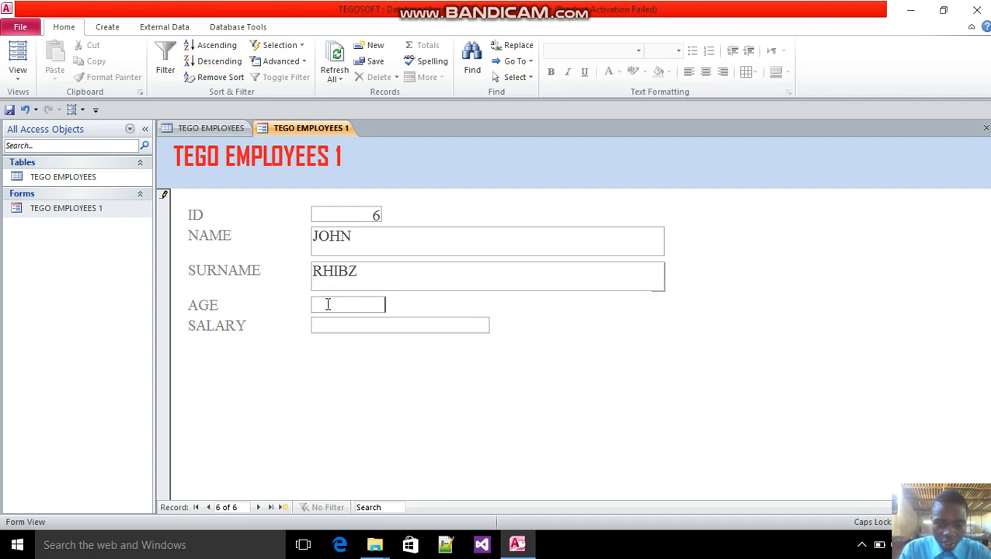
text(65)
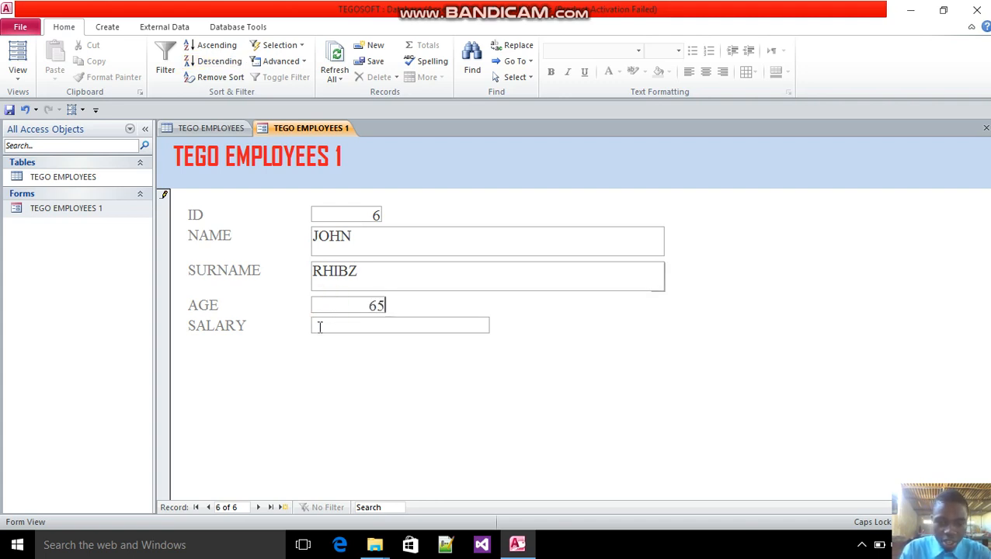
click(319, 327)
text(400)
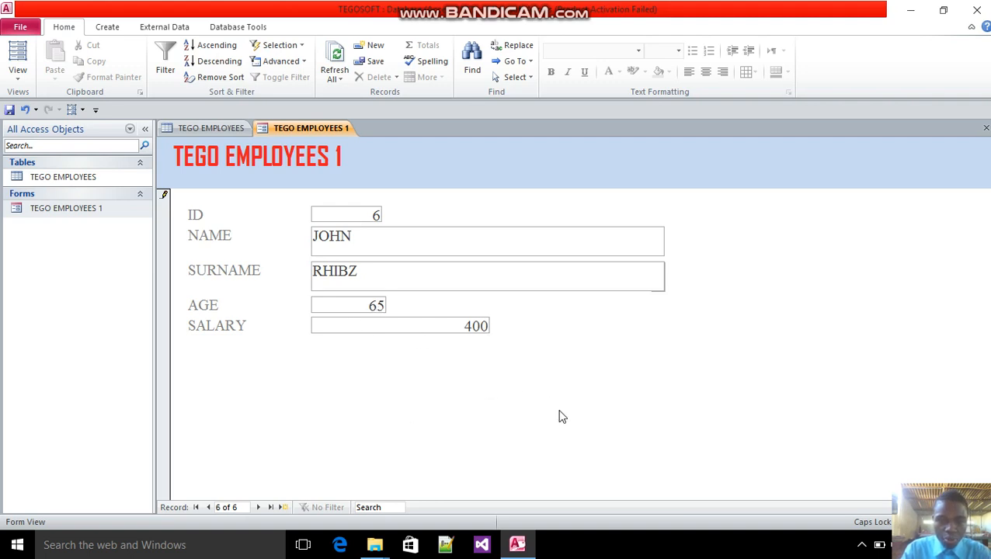
key(ctrl+s)
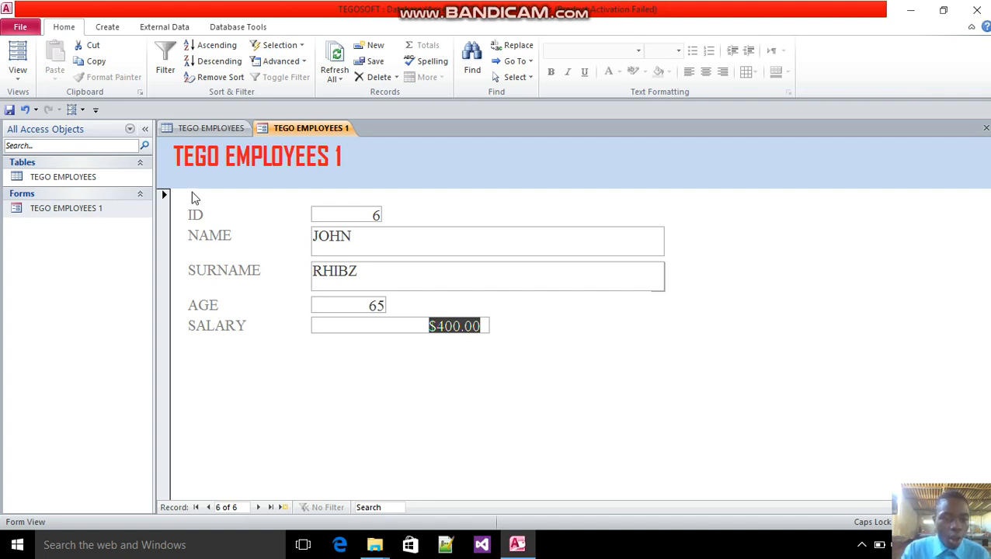
Open the TEGO EMPLOYEES table and refresh all its data to include the records added through the form
double_click(114, 180)
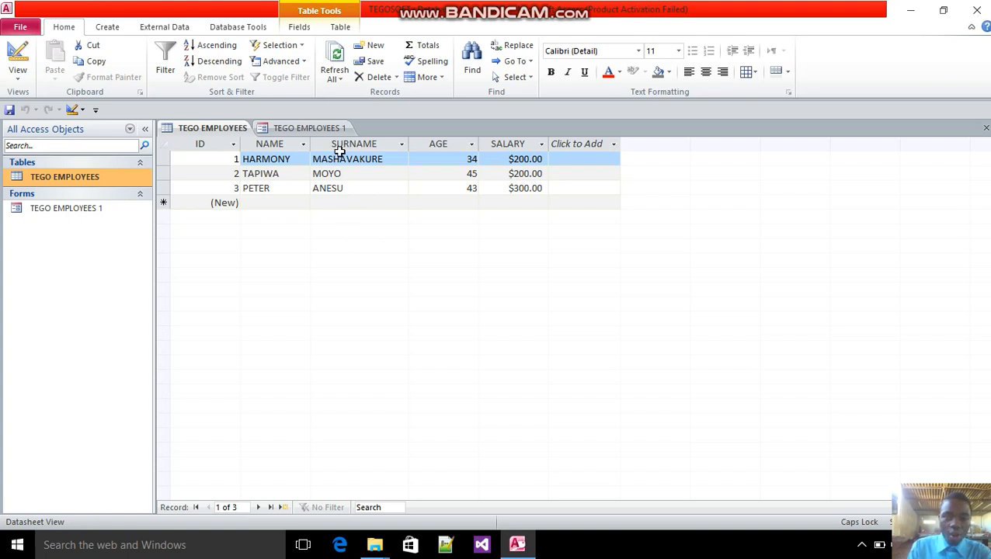
click(341, 78)
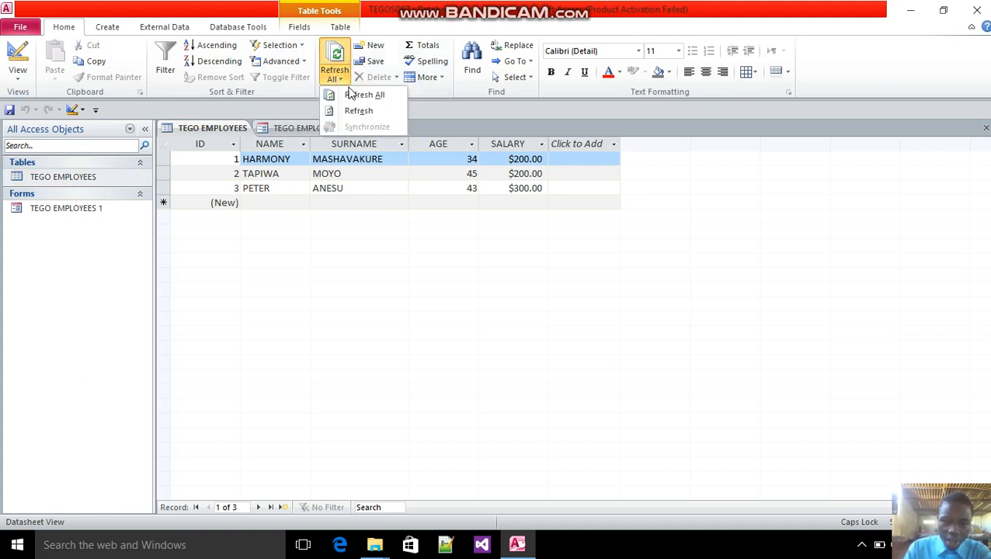
click(356, 96)
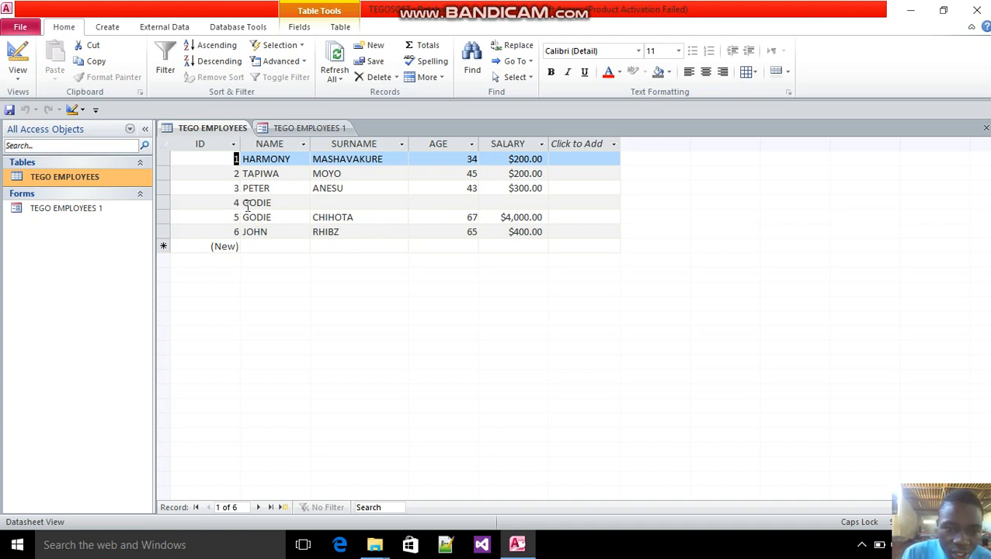
Fill in the missing SURNAME for the employee with ID 4 in the TEGO EMPLOYEES table
click(354, 202)
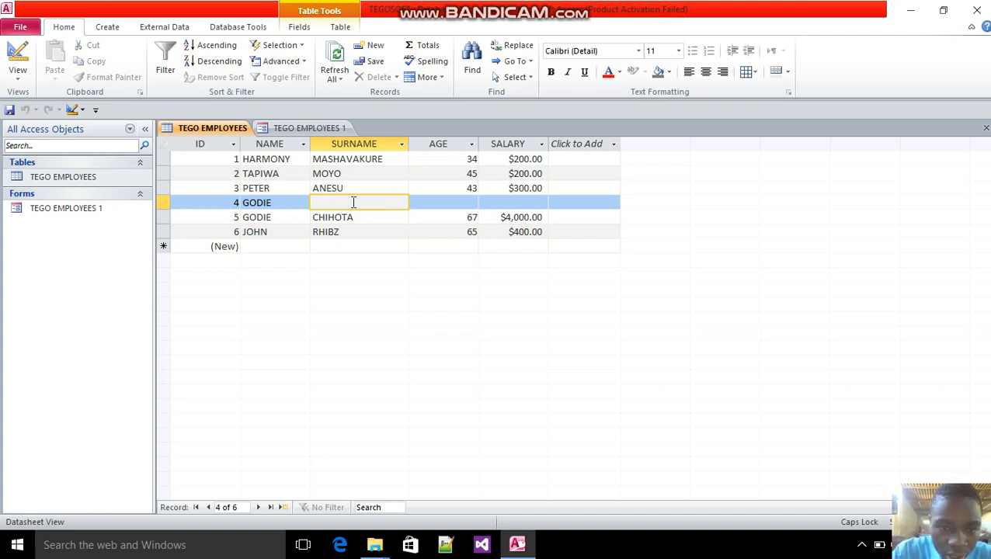
text(FAT)
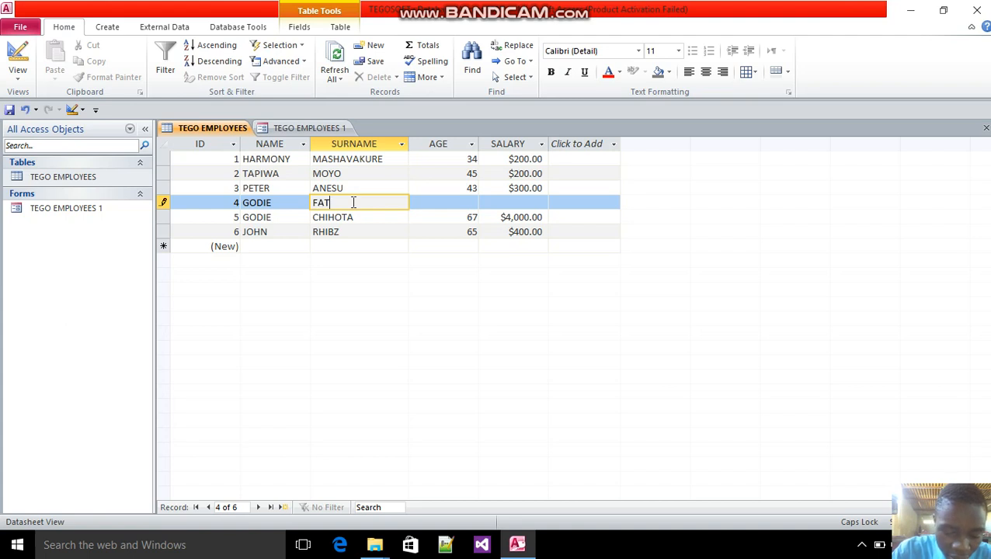
key(BackSpace)
key(BackSpace)
key(BackSpace)
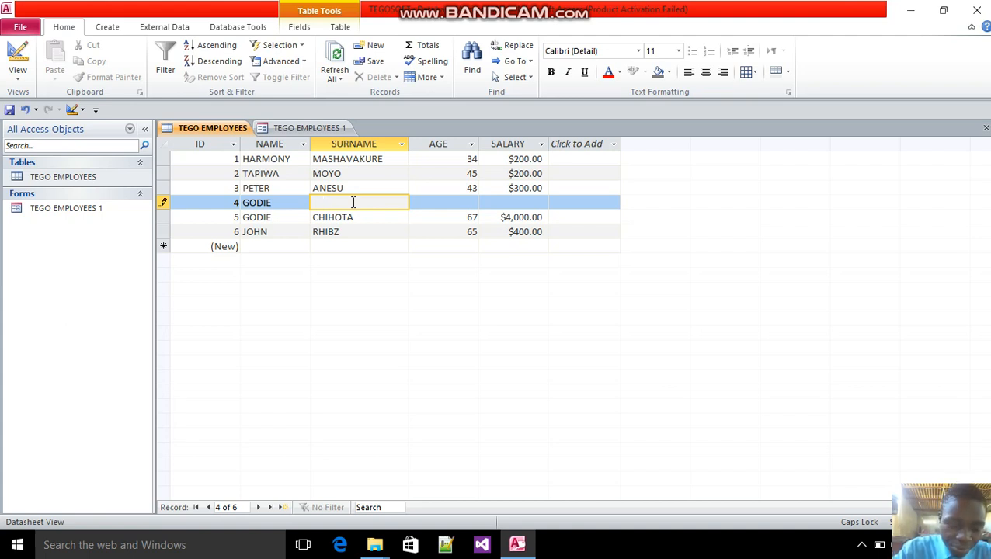
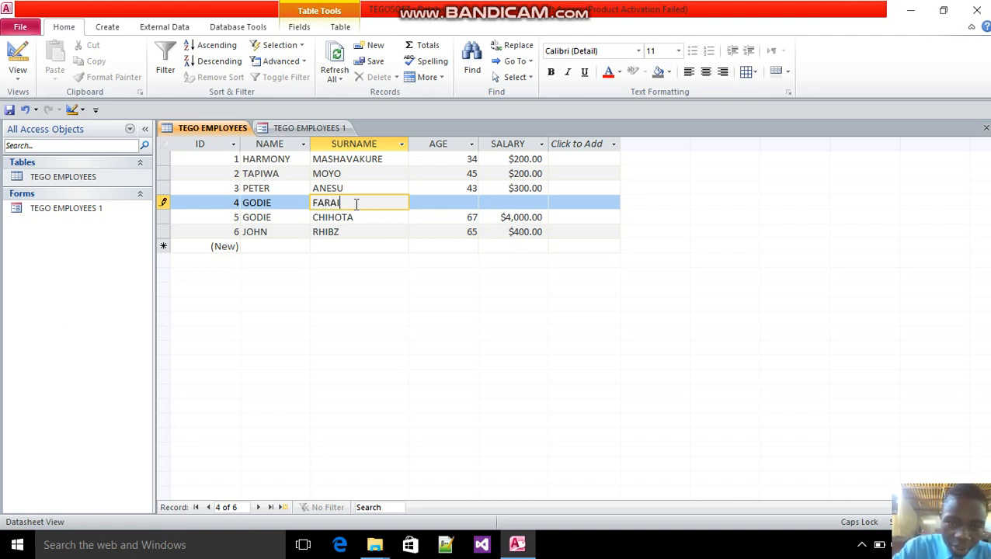
Enter an AGE of 54 and a SALARY of 300 for the employee with ID 4 and save the record
click(453, 204)
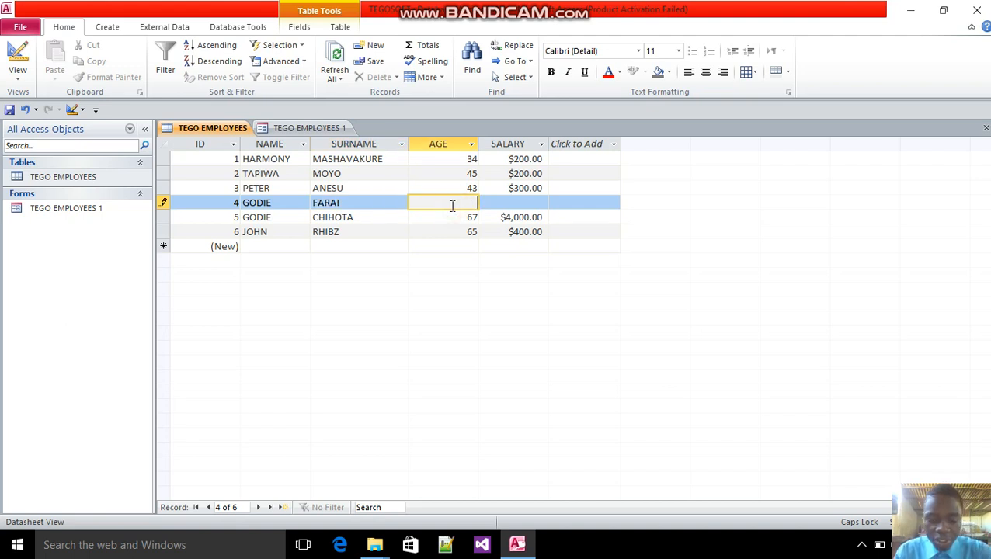
text(54)
click(520, 203)
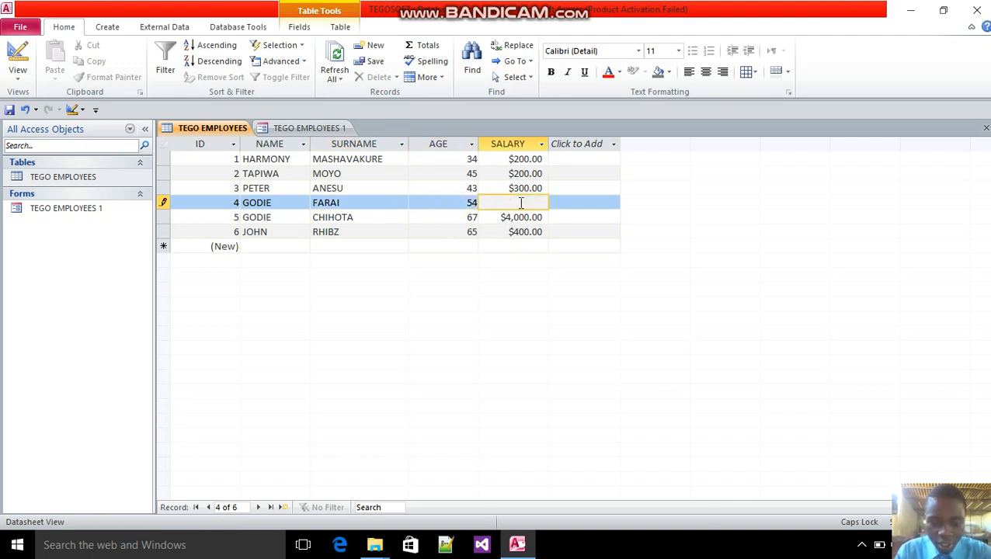
text(300)
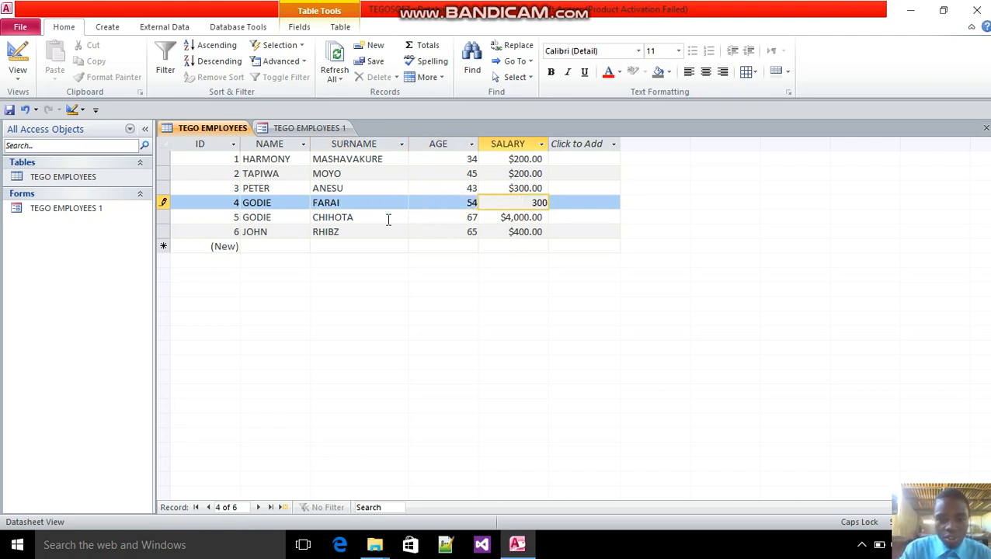
click(388, 219)
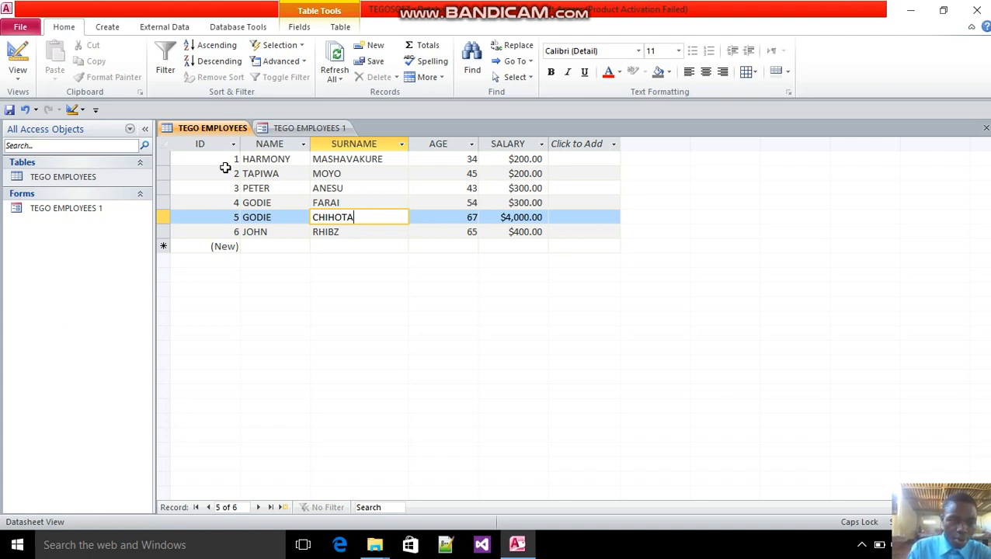
Switch back to the TEGO EMPLOYEES 1 form
double_click(90, 214)
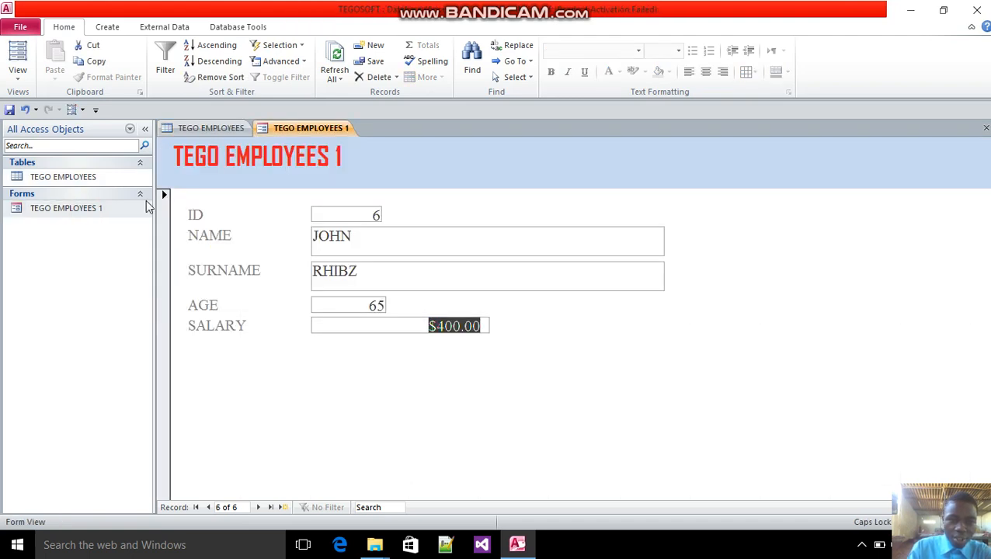